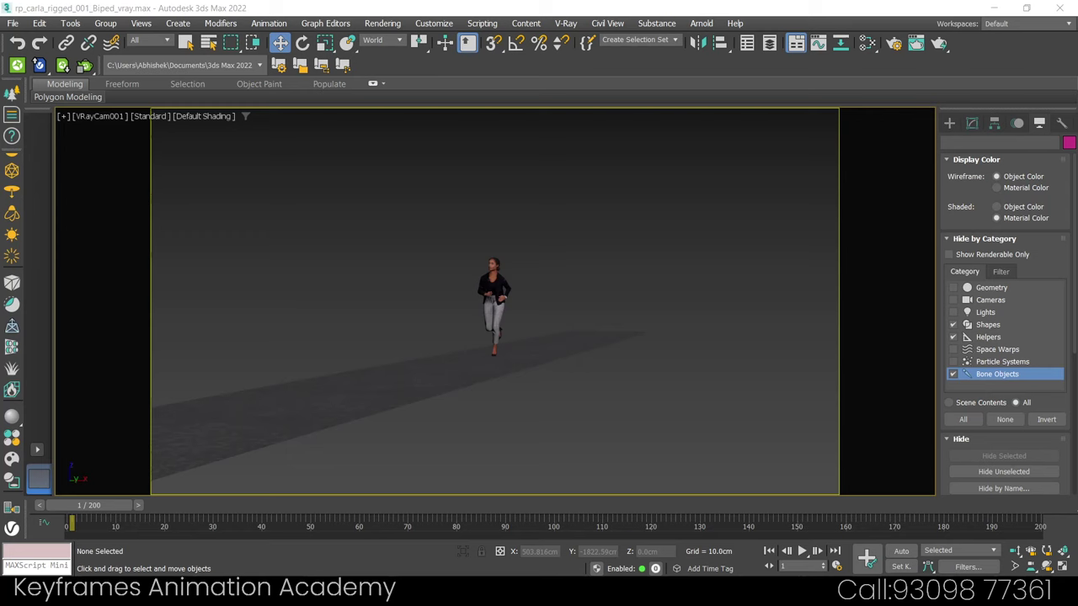
- Play through the jog animation, stop it, and return the time slider to frame 0
key(slash)
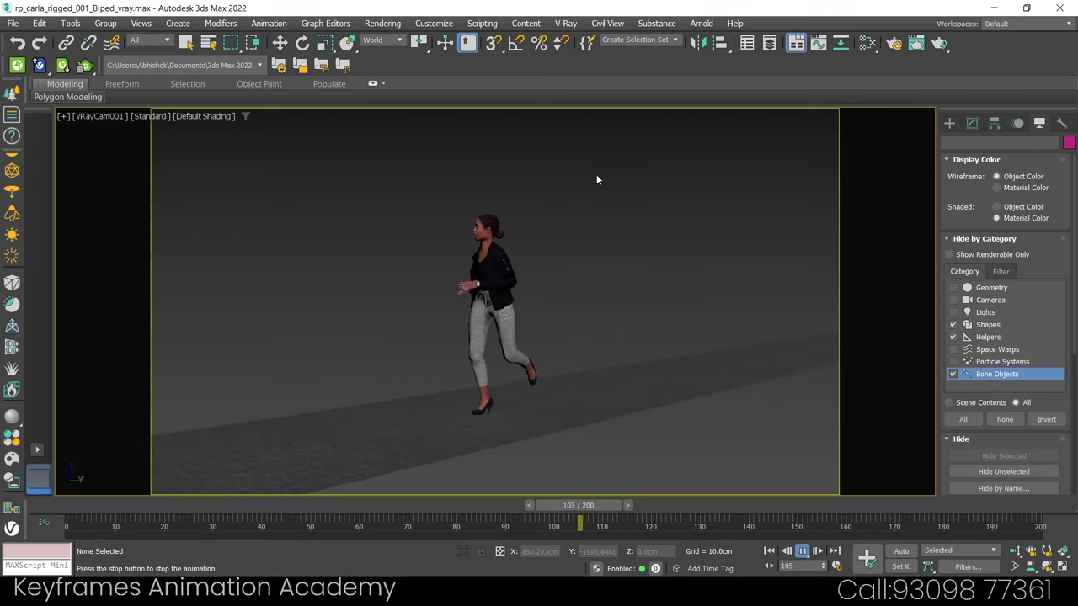
key(slash)
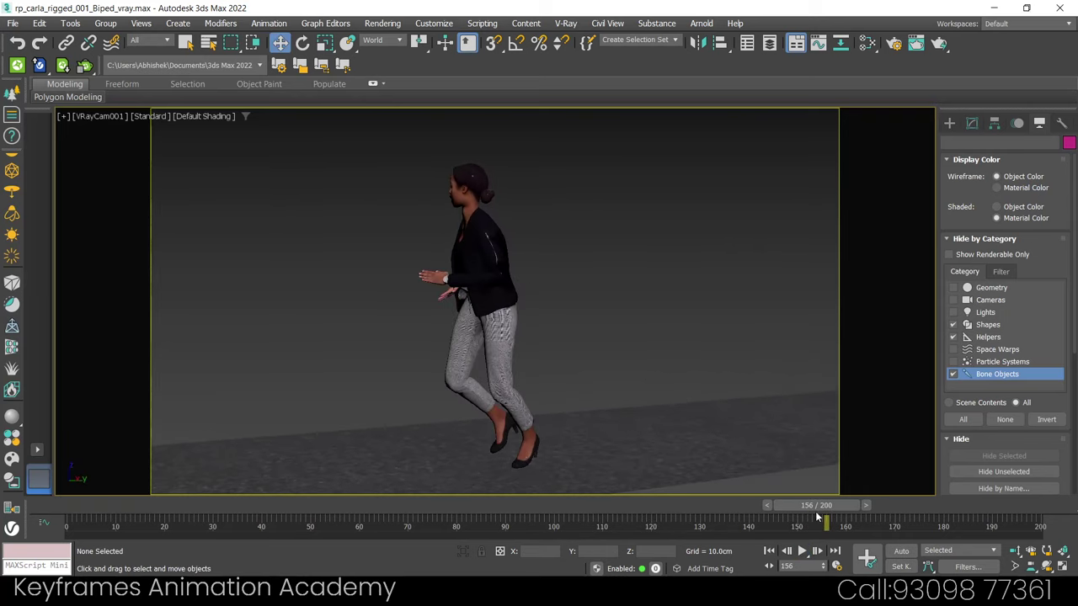
drag(817, 516, 77, 510)
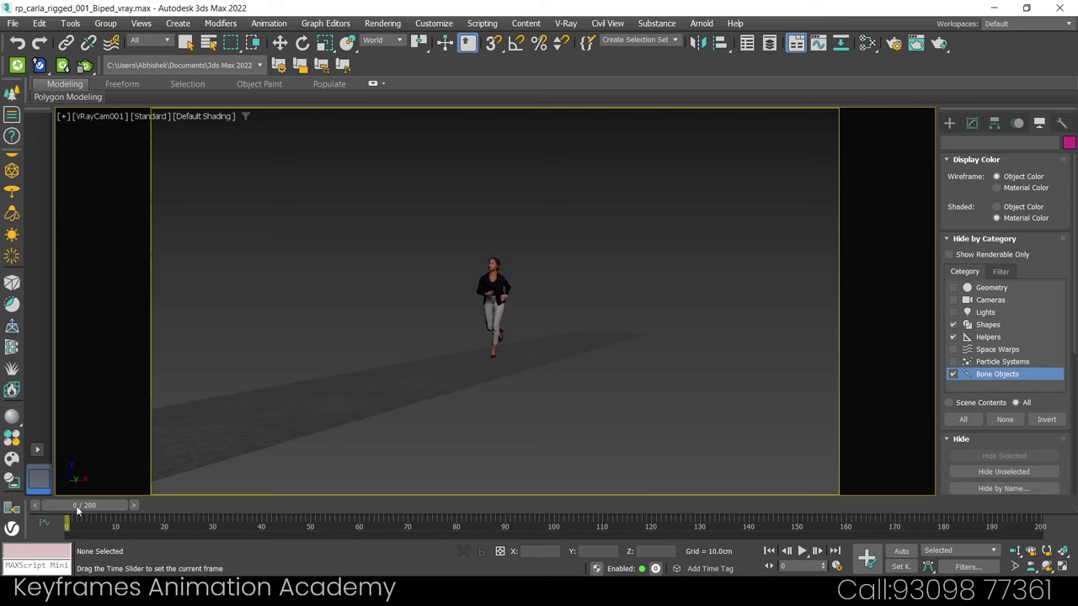
- Switch from the camera to a Perspective view, zoomed in and orbited above the character
key(w)
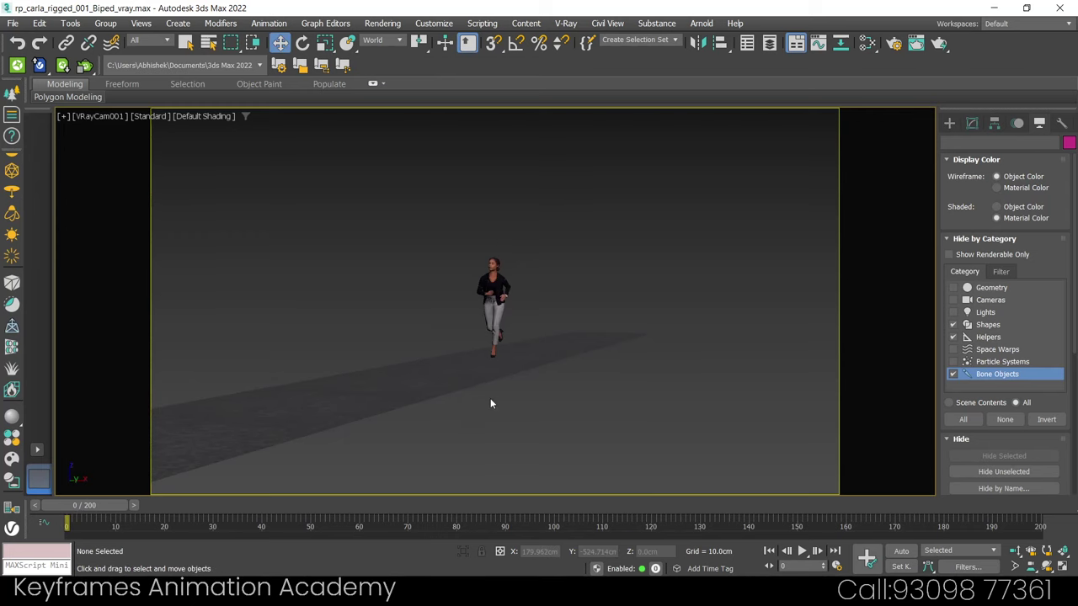
right_click(571, 315)
key(p)
scroll(589, 286, up, 2)
scroll(653, 253, up, 3)
scroll(640, 362, up, 3)
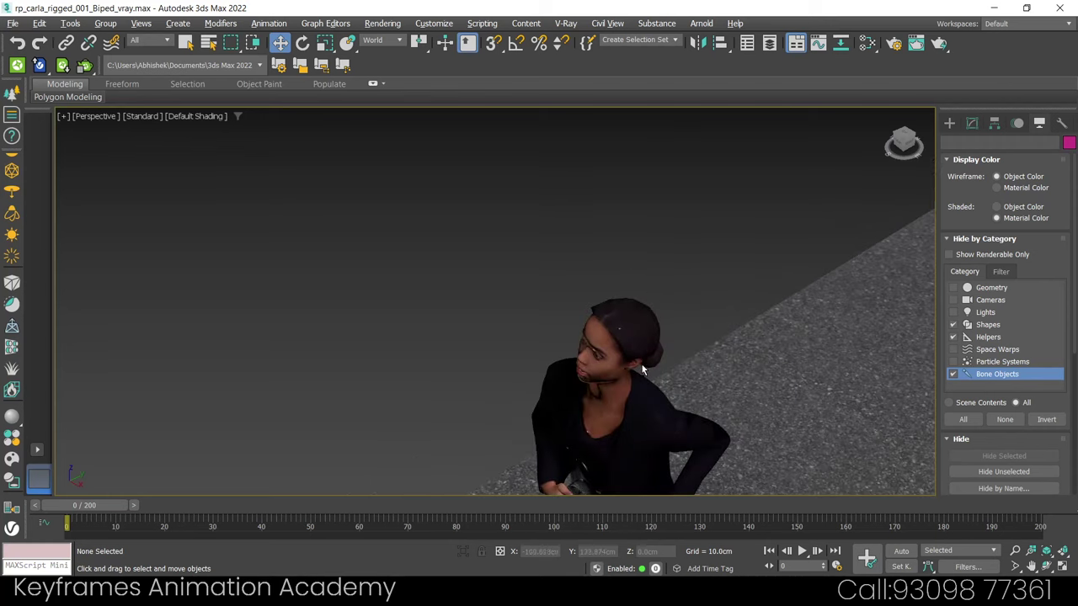
scroll(632, 404, up, 3)
alt+middle_drag(634, 410, 662, 309)
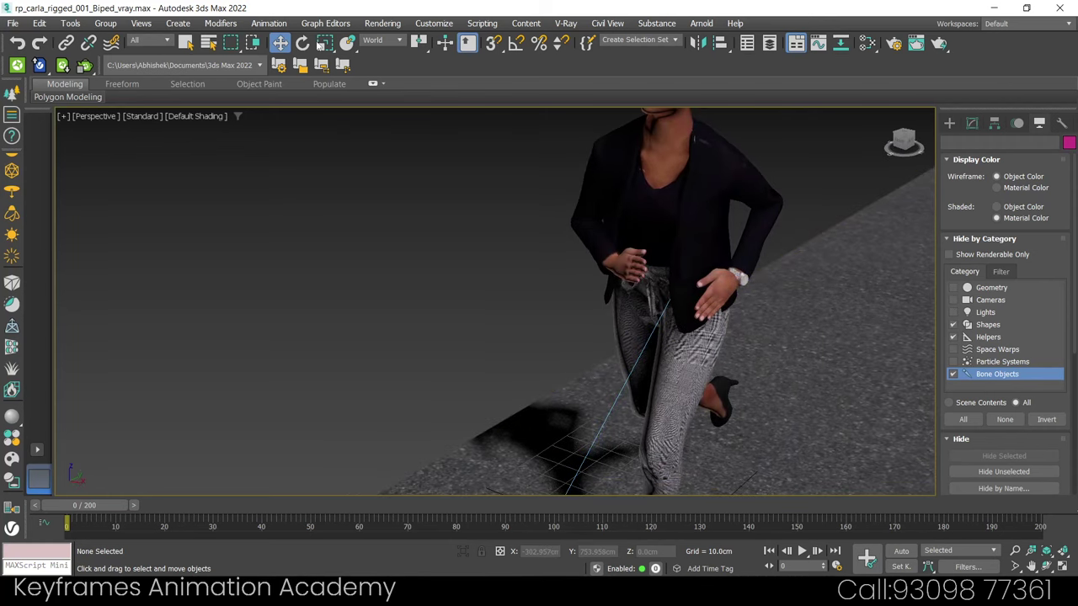
- Set the Selection Filter to Bone, unhide Bone Objects, and select the Biped Pelvis
click(149, 42)
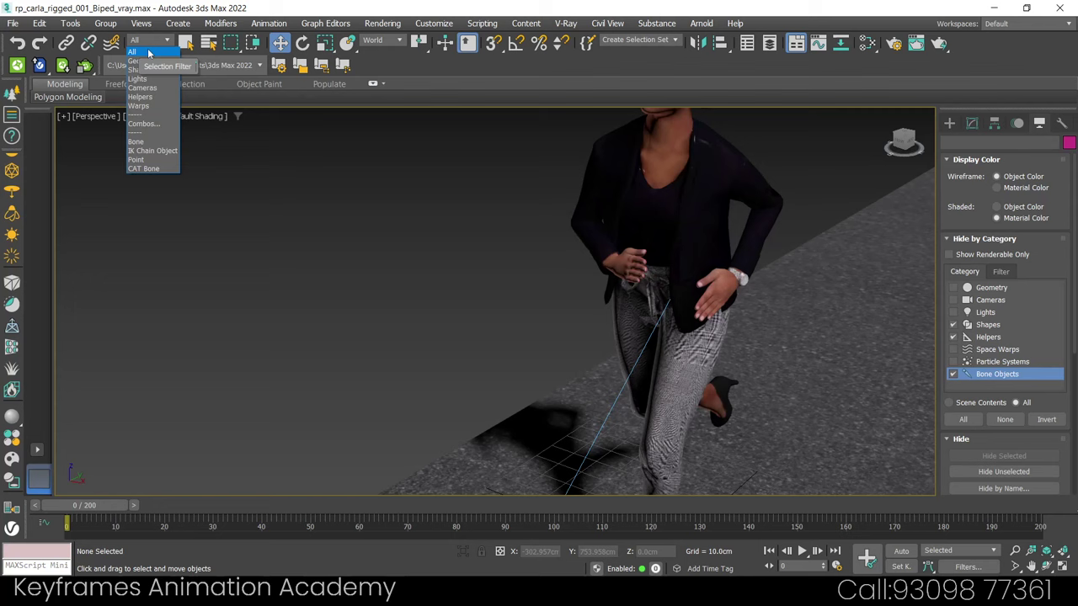
click(137, 142)
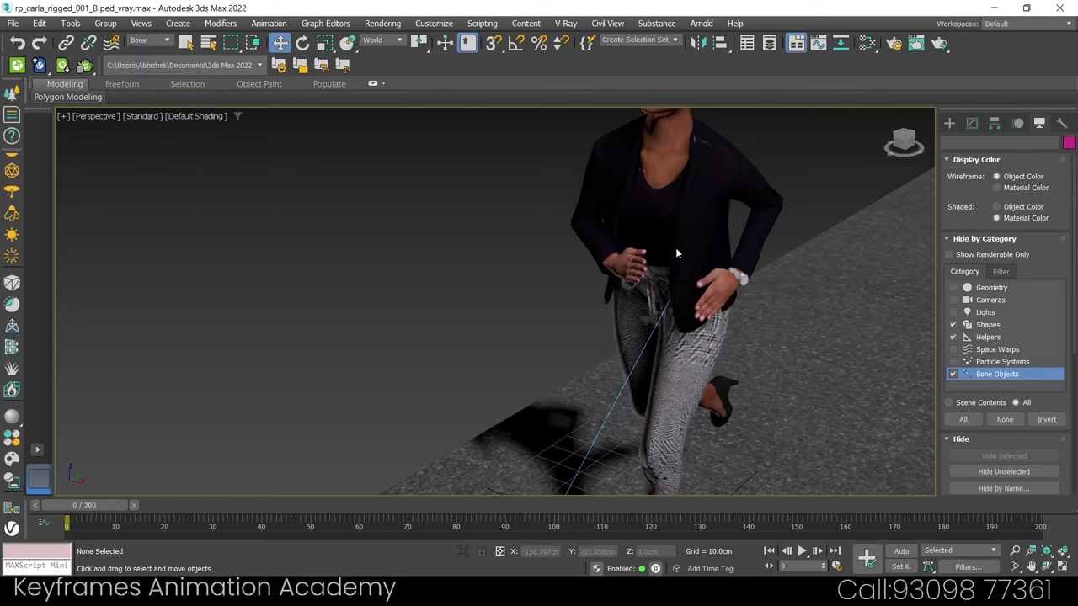
click(953, 373)
click(657, 295)
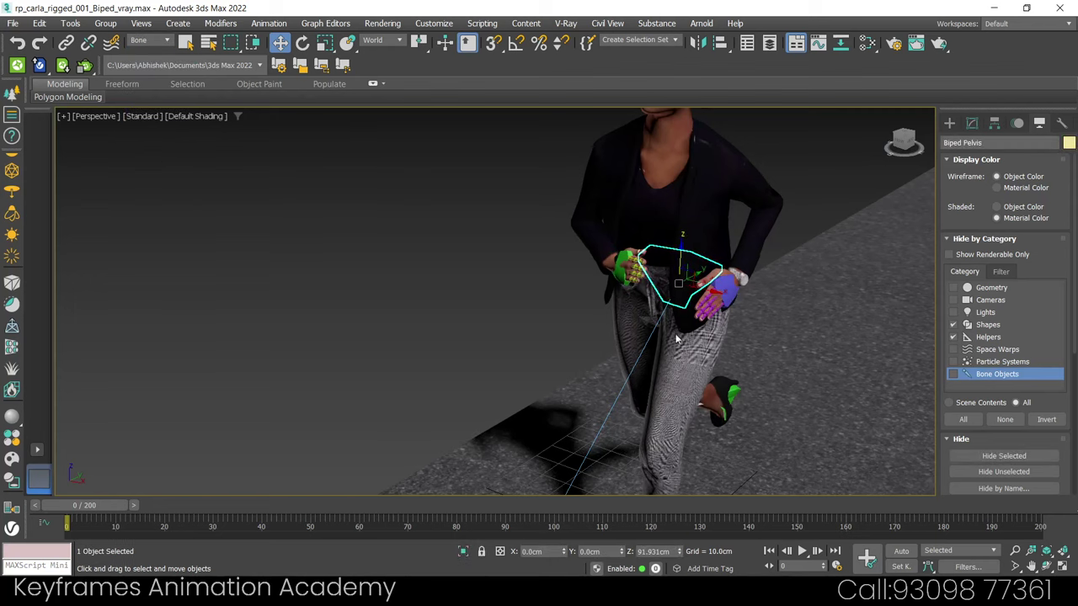
mouse_move(677, 338)
alt+middle_down()
mouse_move(680, 383)
mouse_move(581, 394)
mouse_move(715, 428)
mouse_move(698, 274)
alt+middle_up()
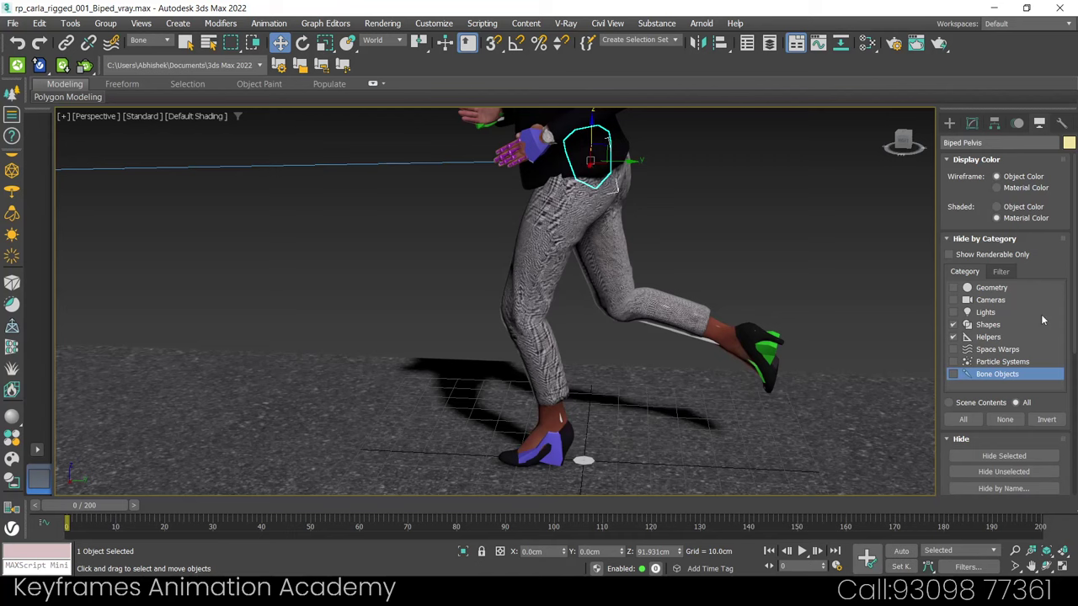
- Hide the geometry to inspect the skeleton from several angles, then show the mesh again
click(952, 287)
mouse_move(640, 353)
alt+middle_down()
mouse_move(671, 256)
mouse_move(765, 276)
mouse_move(791, 267)
mouse_move(784, 284)
mouse_move(604, 256)
mouse_move(597, 266)
alt+middle_up()
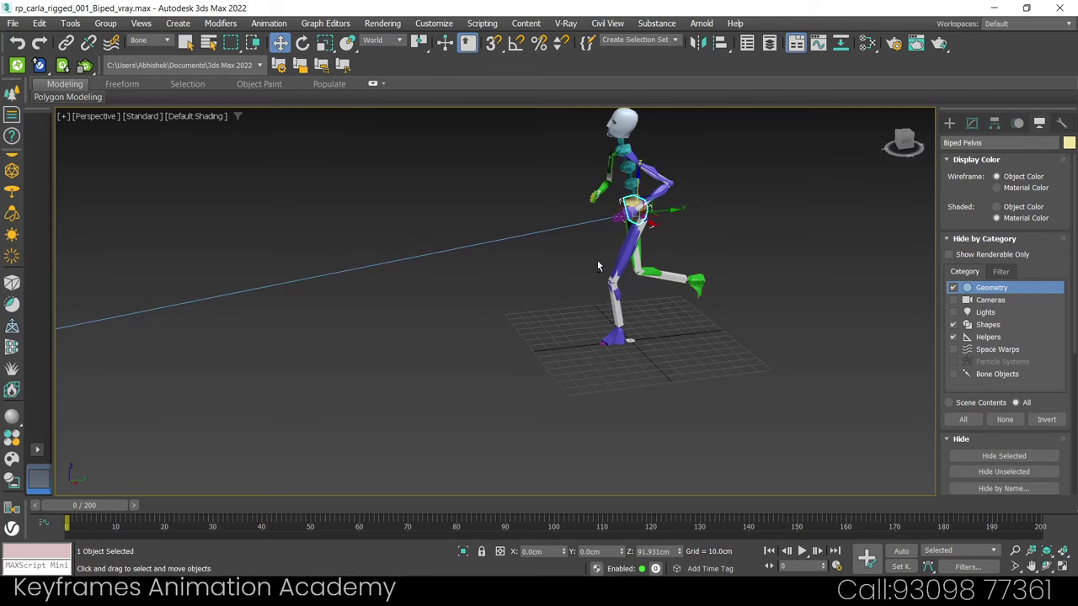
middle_drag(655, 246, 654, 291)
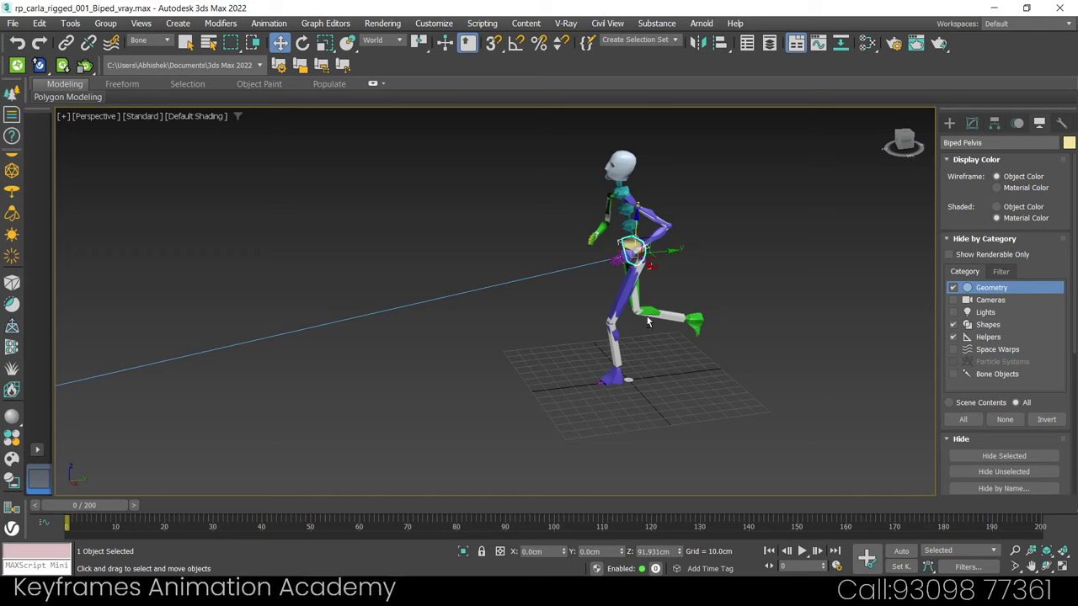
mouse_move(649, 321)
alt+middle_down()
mouse_move(750, 348)
mouse_move(571, 333)
alt+middle_up()
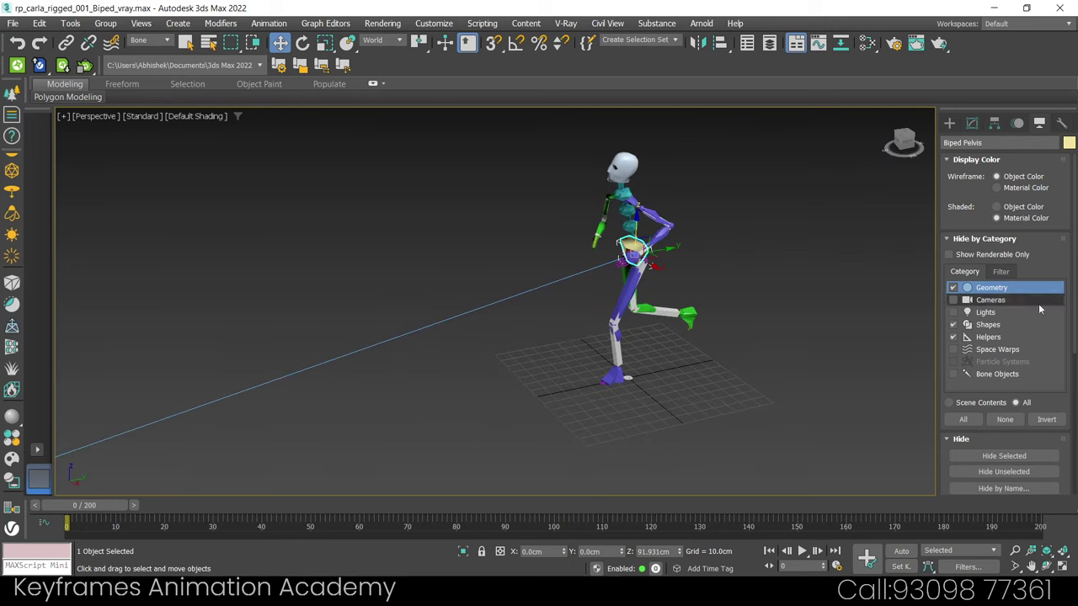
click(953, 287)
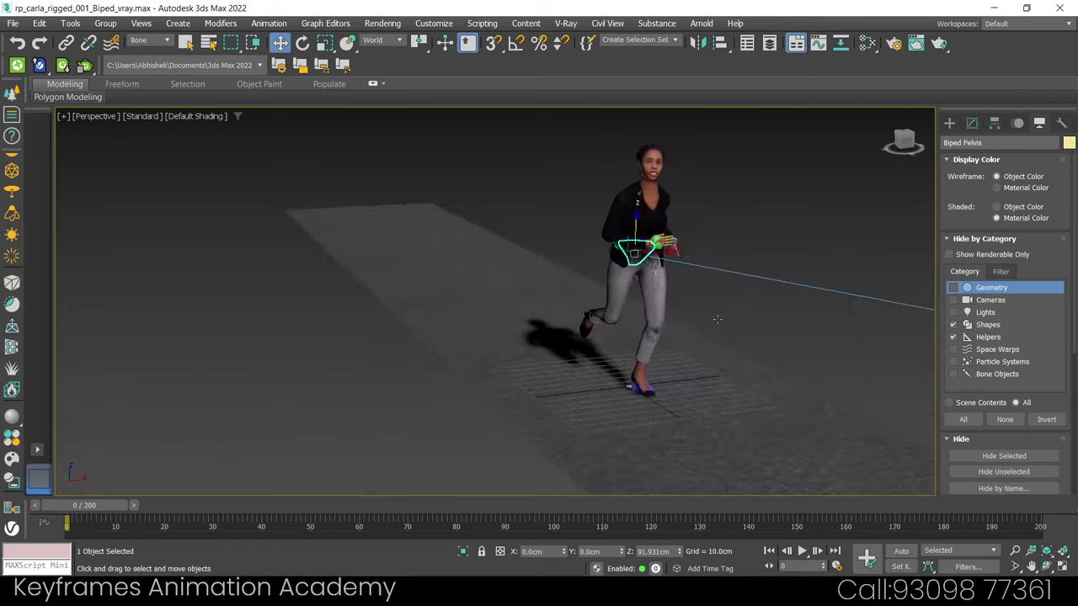
mouse_move(613, 330)
alt+middle_down()
mouse_move(710, 349)
mouse_move(615, 356)
mouse_move(573, 330)
mouse_move(687, 400)
mouse_move(748, 402)
mouse_move(750, 433)
mouse_move(586, 407)
mouse_move(652, 412)
alt+middle_up()
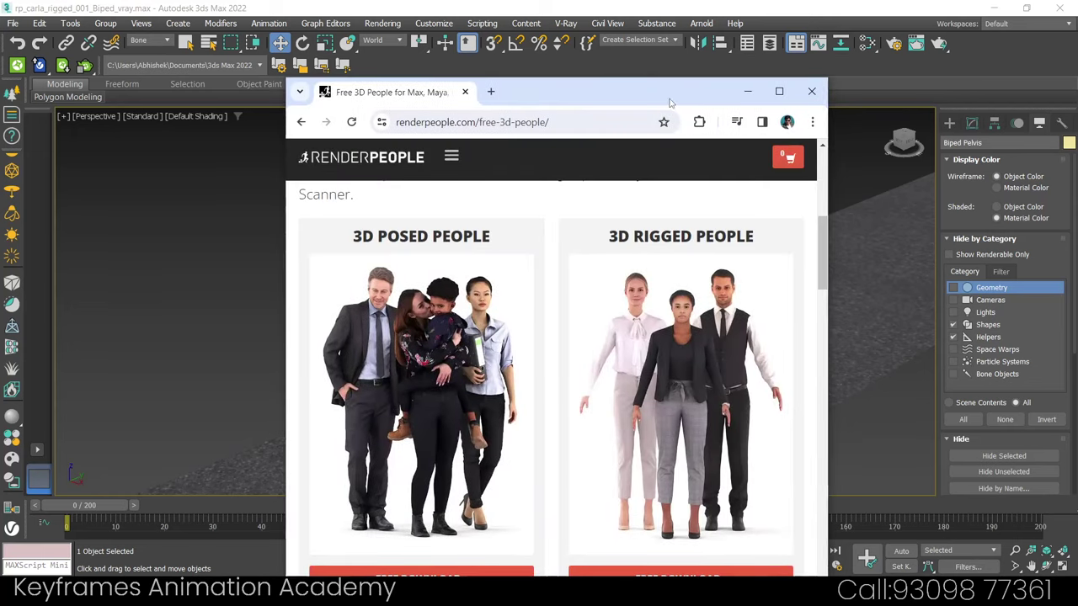
- Maximize Chrome and trim the address to go to the renderpeople.com homepage
click(780, 91)
scroll(346, 248, up, 5)
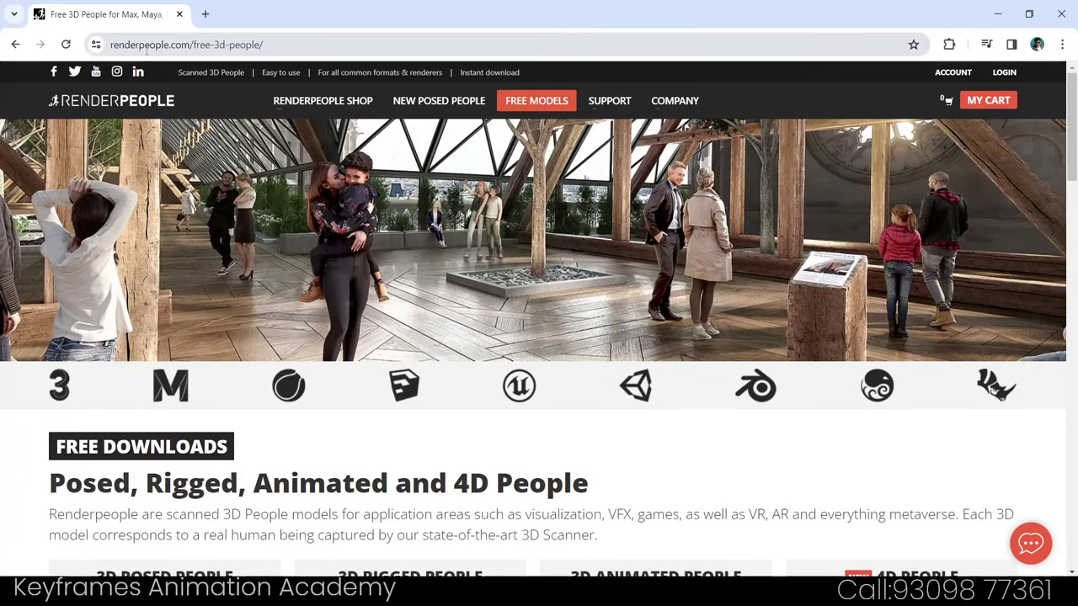
click(278, 38)
drag(278, 39, 191, 39)
key(BackSpace)
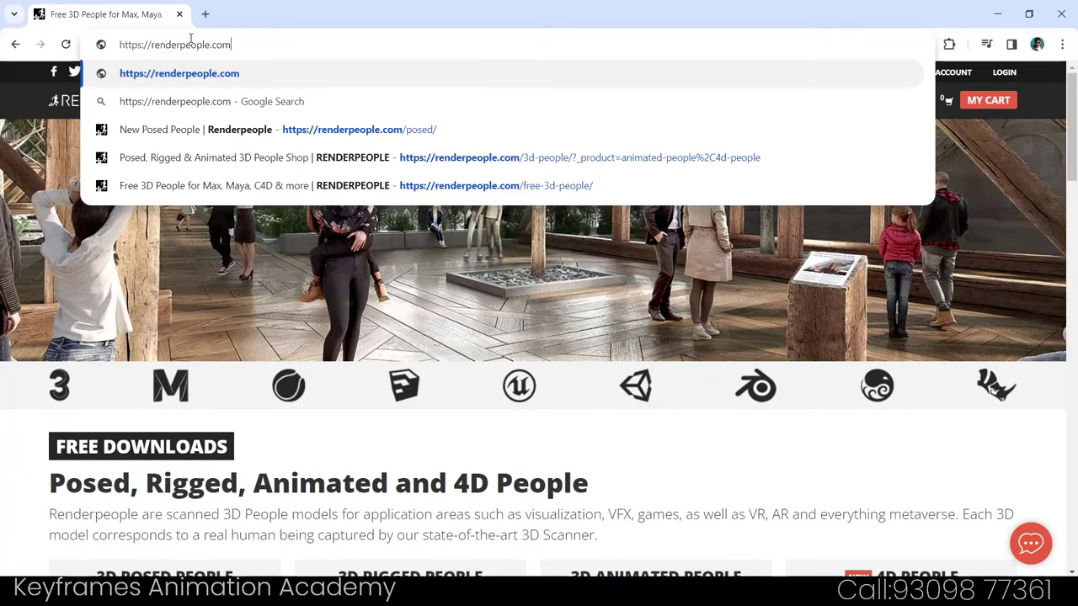
key(Return)
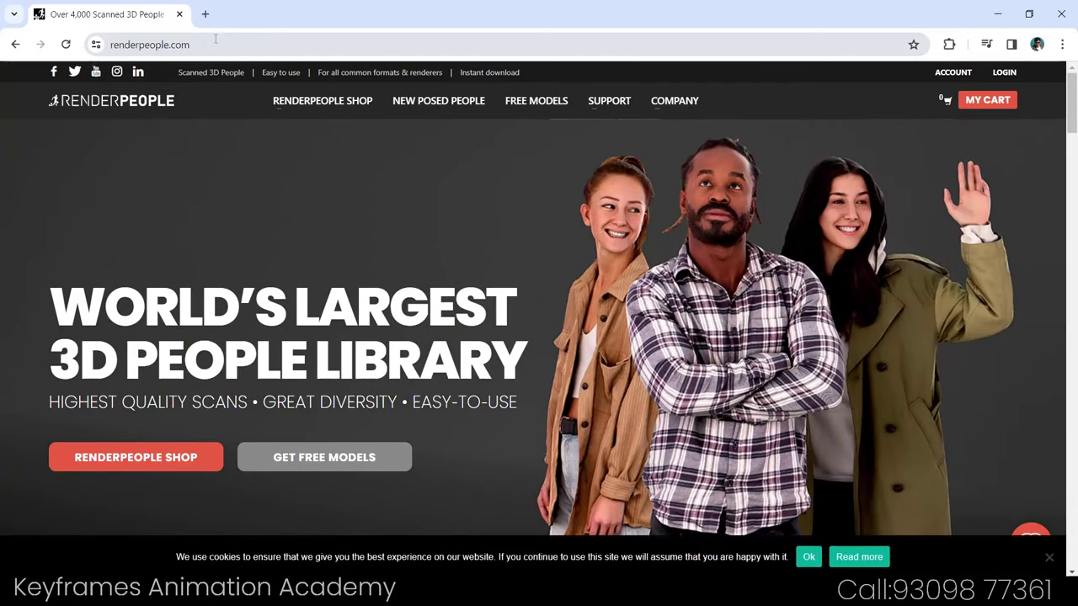
- Open the FREE MODELS page and scroll to the rigged people download cards
click(549, 105)
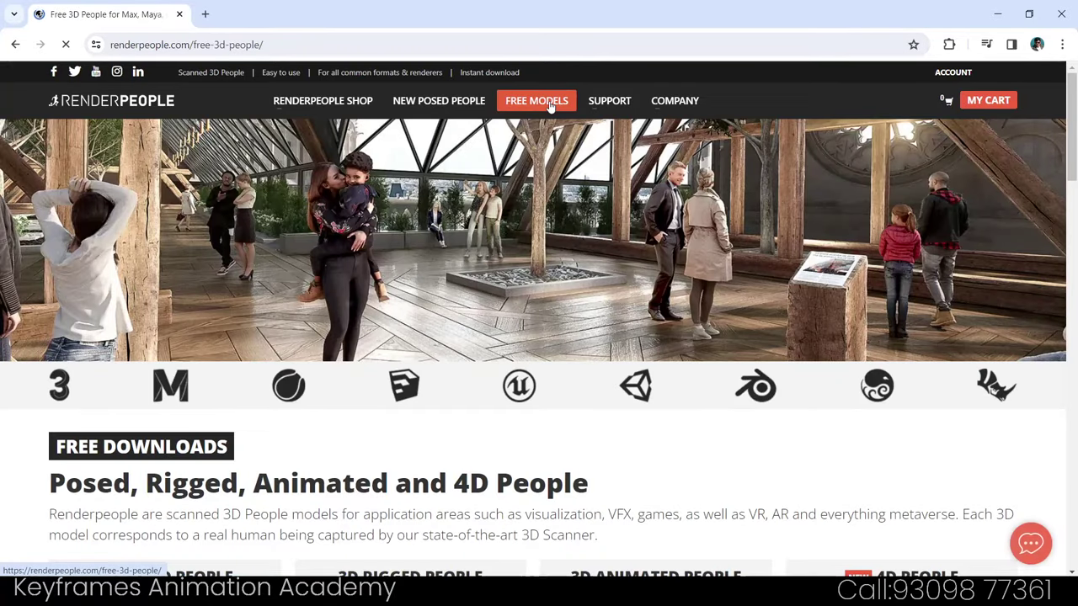
scroll(723, 261, down, 5)
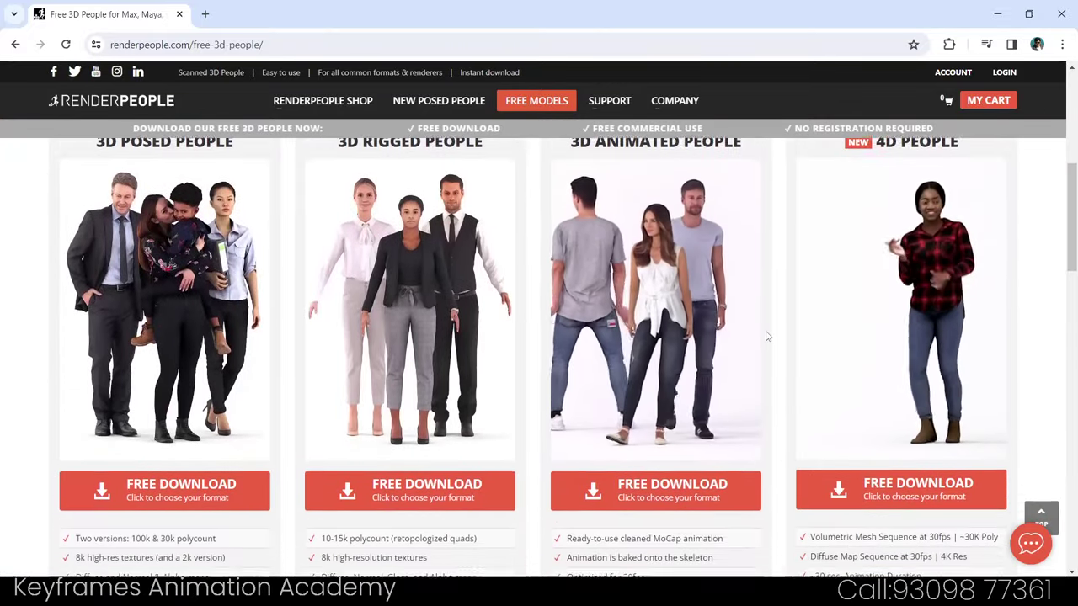
scroll(766, 337, up, 1)
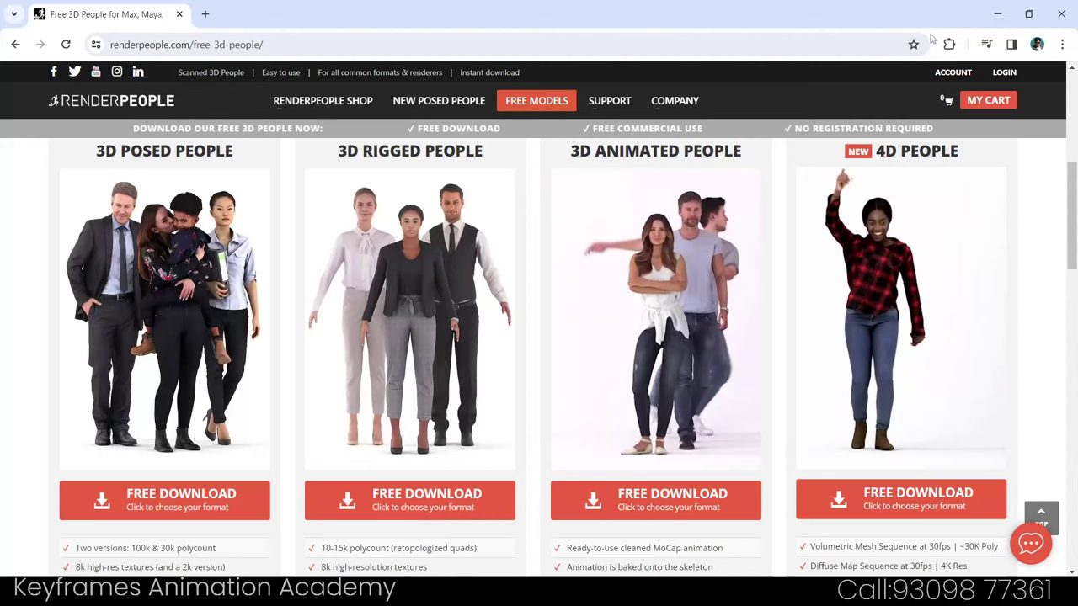
- Return to 3ds Max and reset the scene, confirming with Yes
click(995, 24)
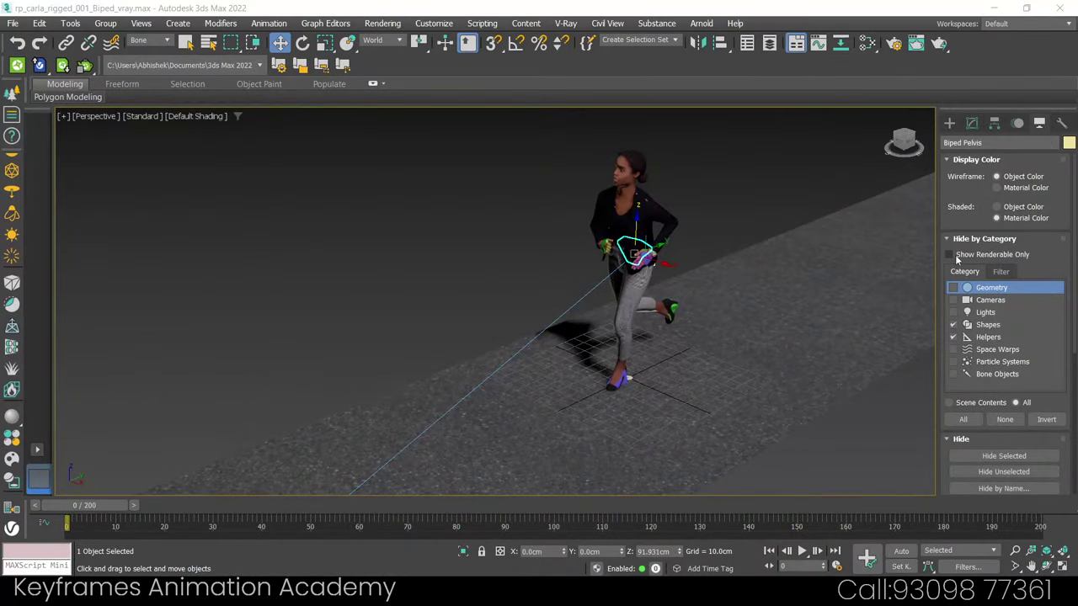
alt+middle_drag(569, 345, 515, 352)
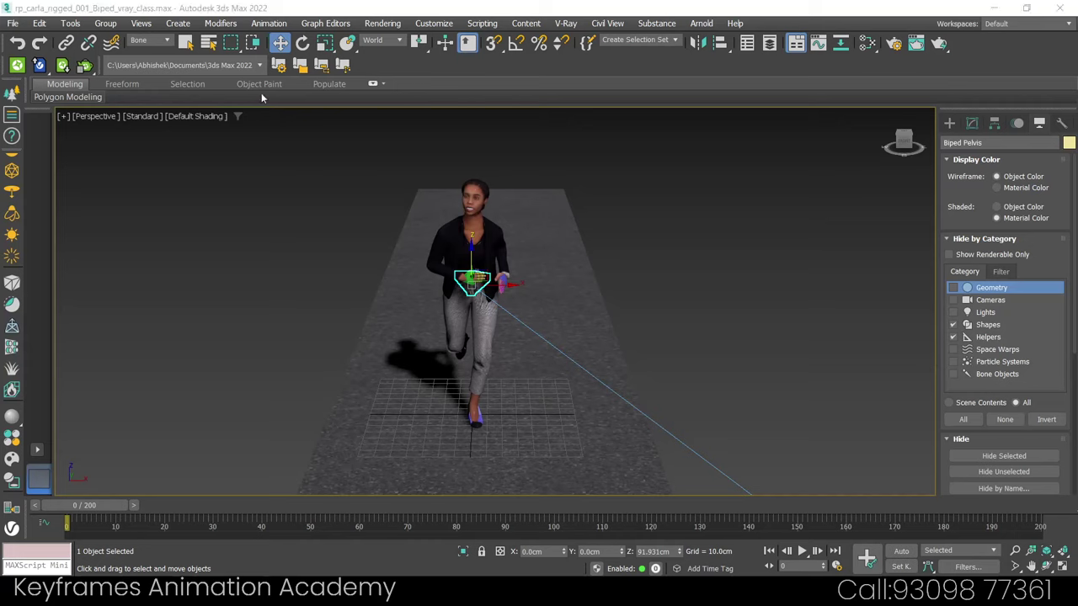
click(13, 23)
click(26, 58)
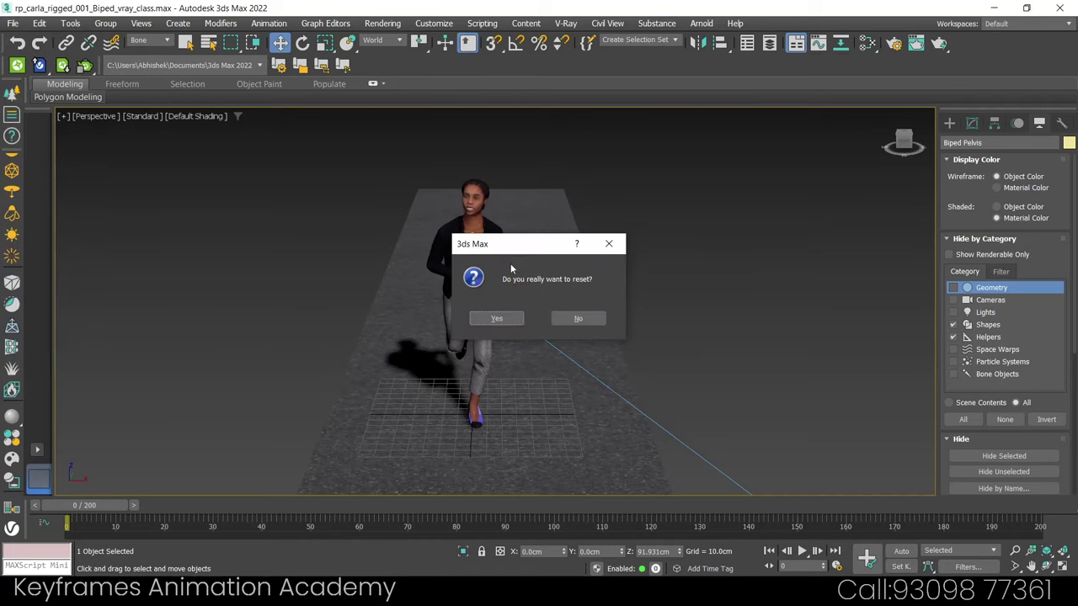
click(502, 318)
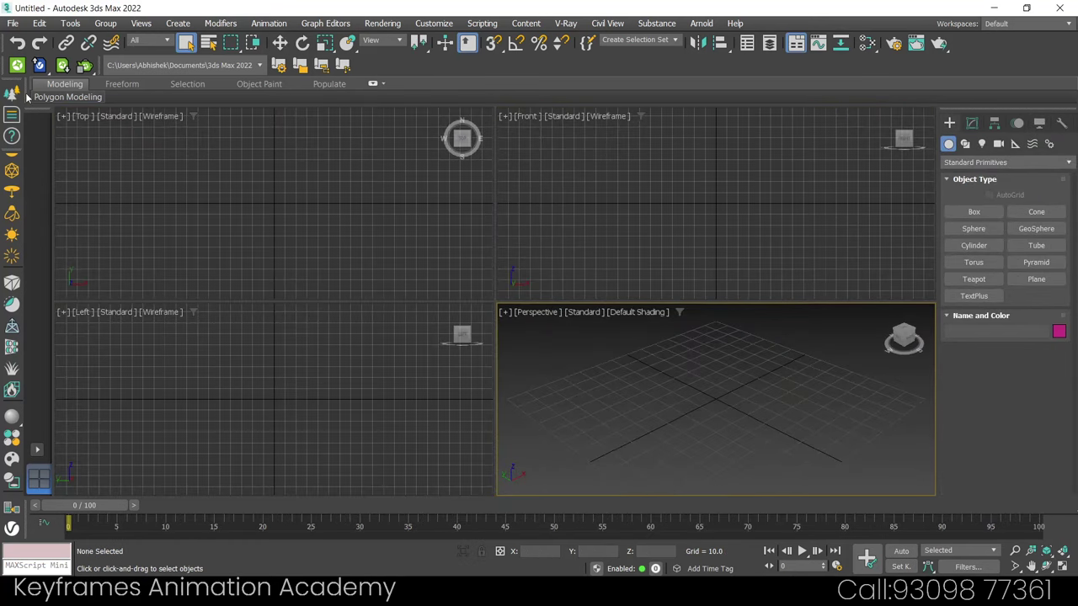
- Bring up the File > Open browser, then cancel it
click(12, 22)
click(32, 75)
key(Escape)
- Browse the rp_carla_rigged_001_MAX folder and its tex folder, then close the browser
key(ctrl+o)
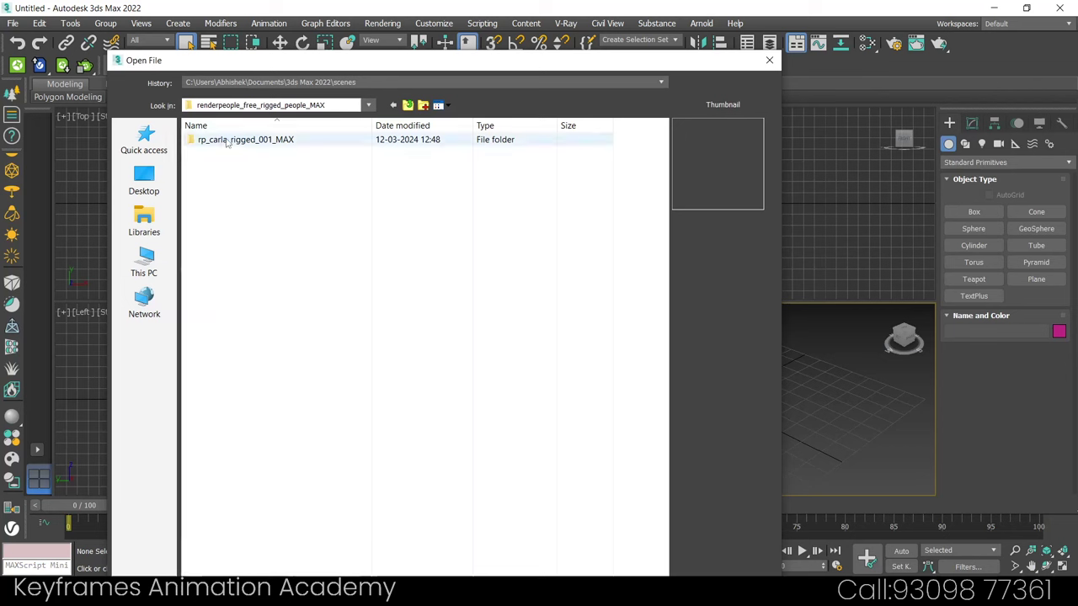
double_click(221, 140)
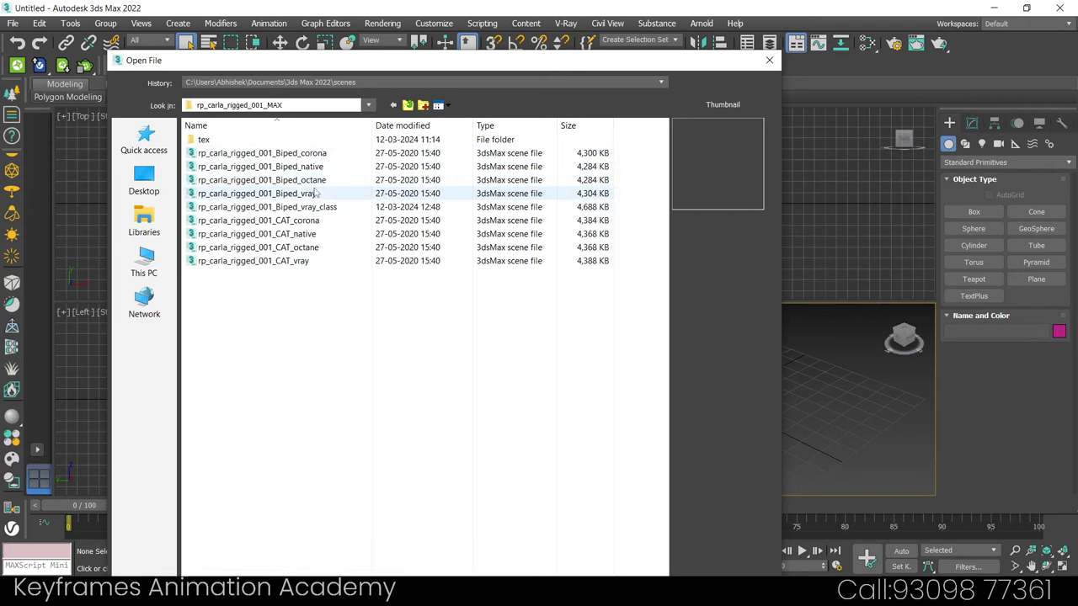
click(313, 196)
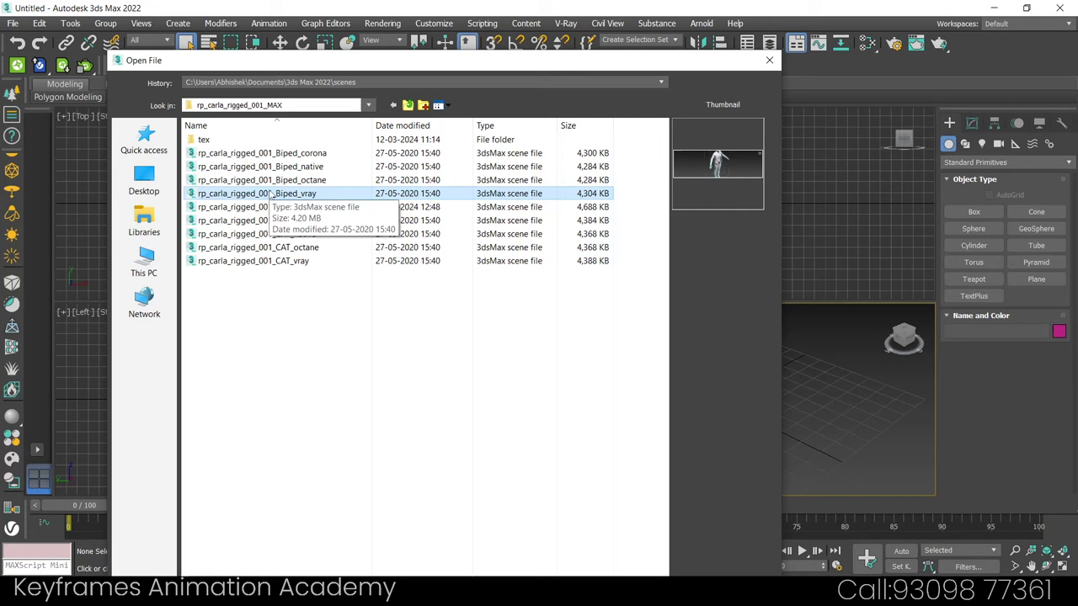
mouse_move(204, 139)
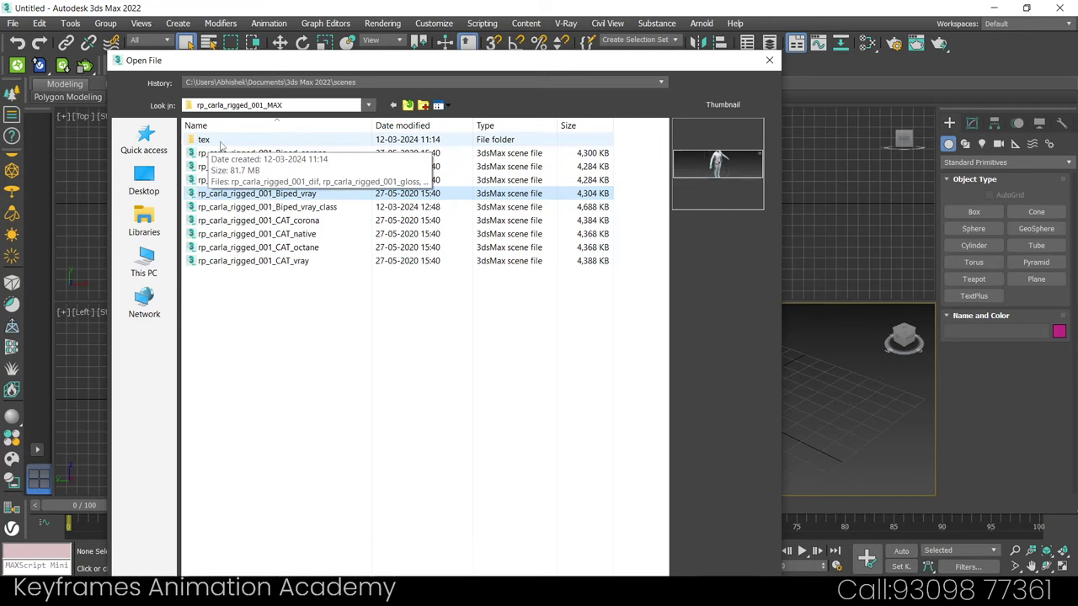
double_click(235, 144)
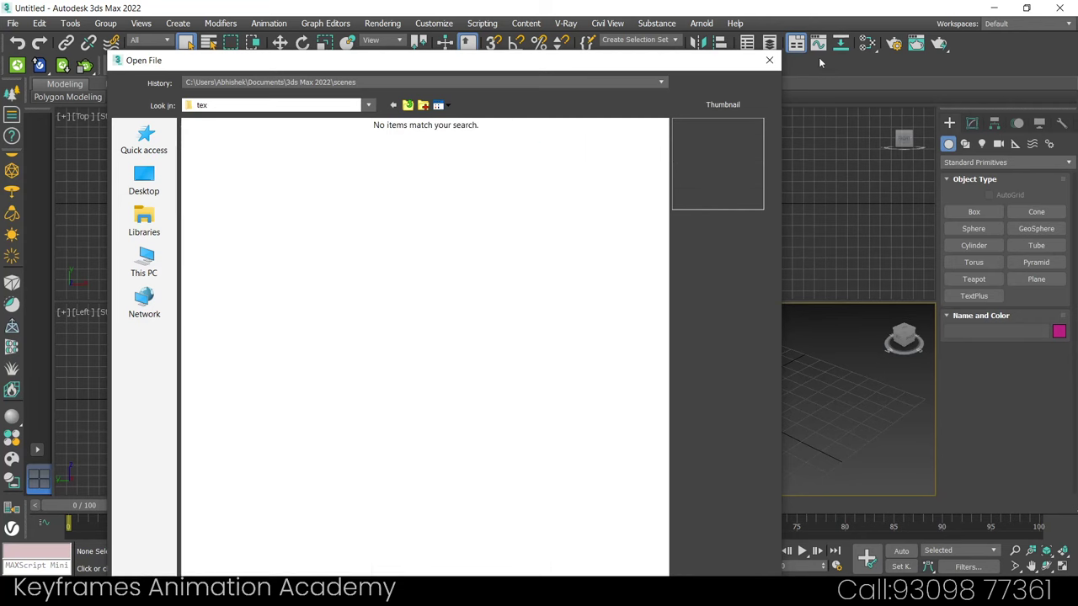
click(769, 61)
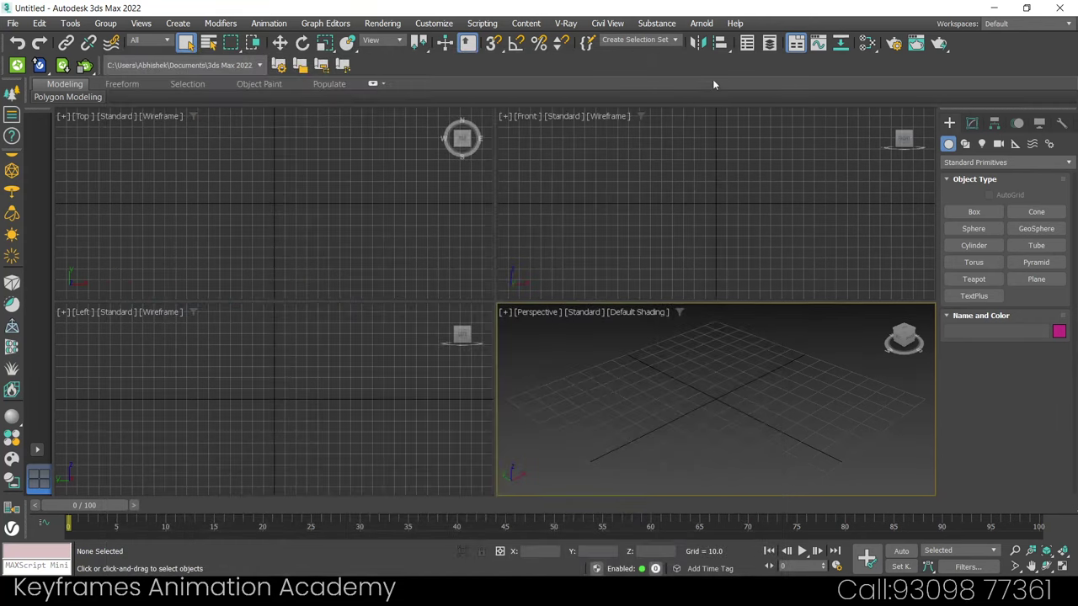
- Review the External Files paths in Configure Project Paths and cancel without changes
click(444, 25)
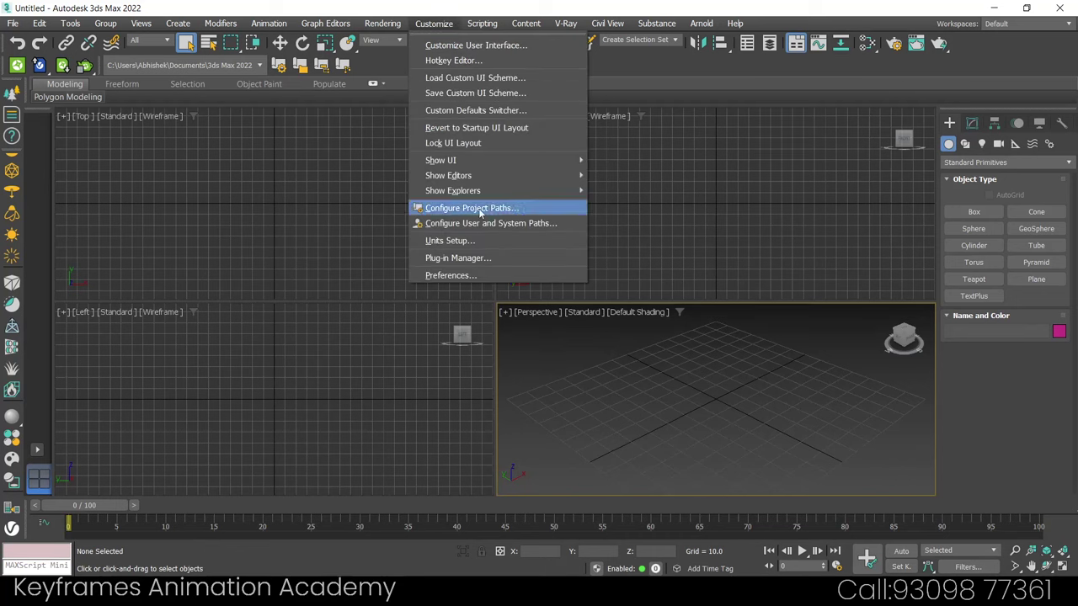
click(572, 211)
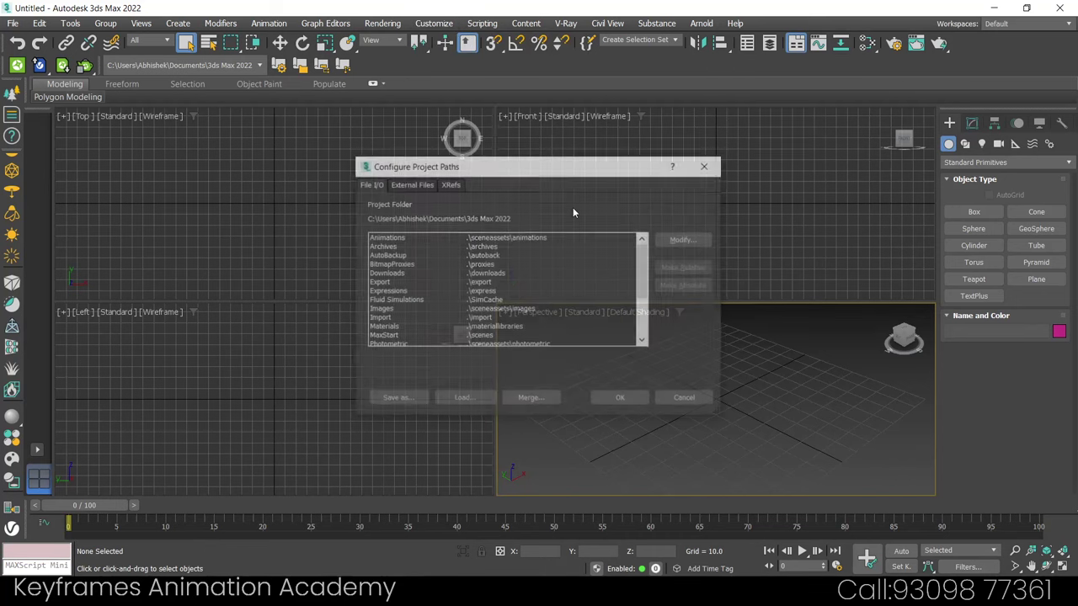
click(414, 187)
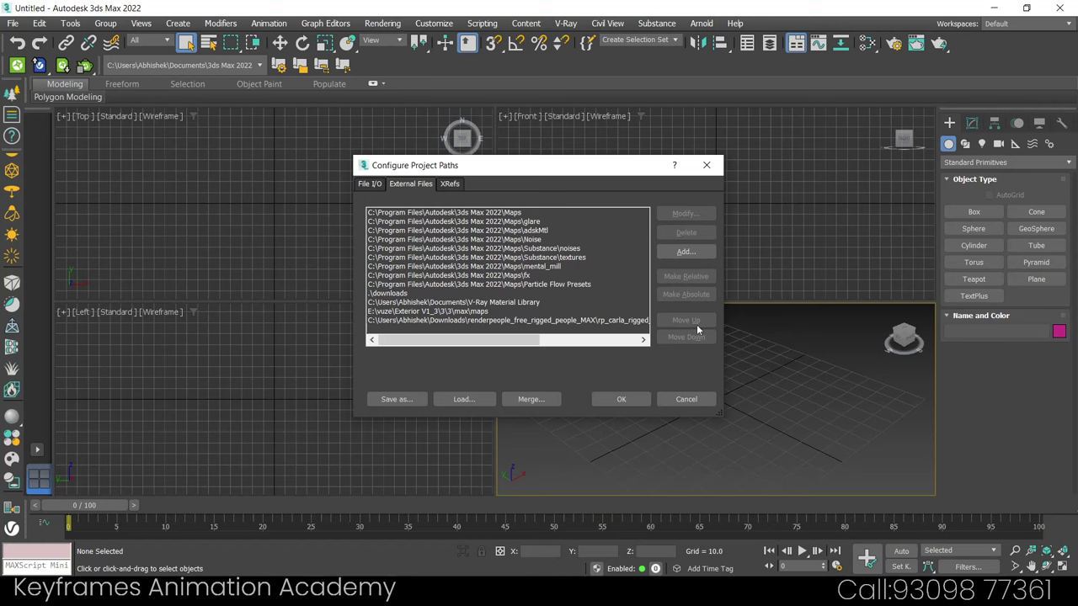
drag(500, 340, 615, 340)
click(683, 399)
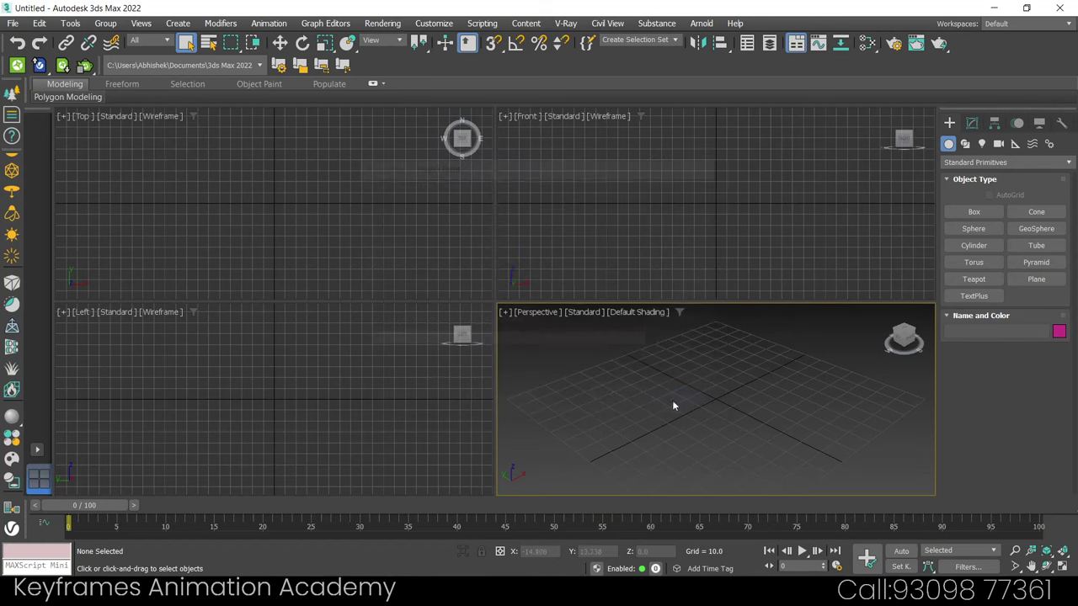
- Start File > Open again, then dismiss the file browser
click(14, 22)
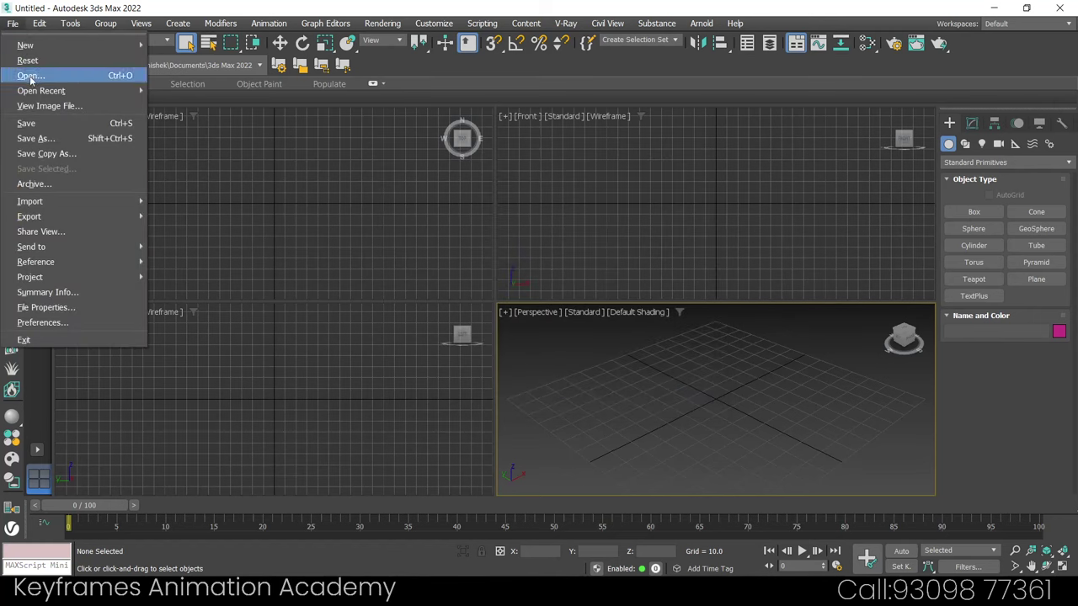
click(30, 74)
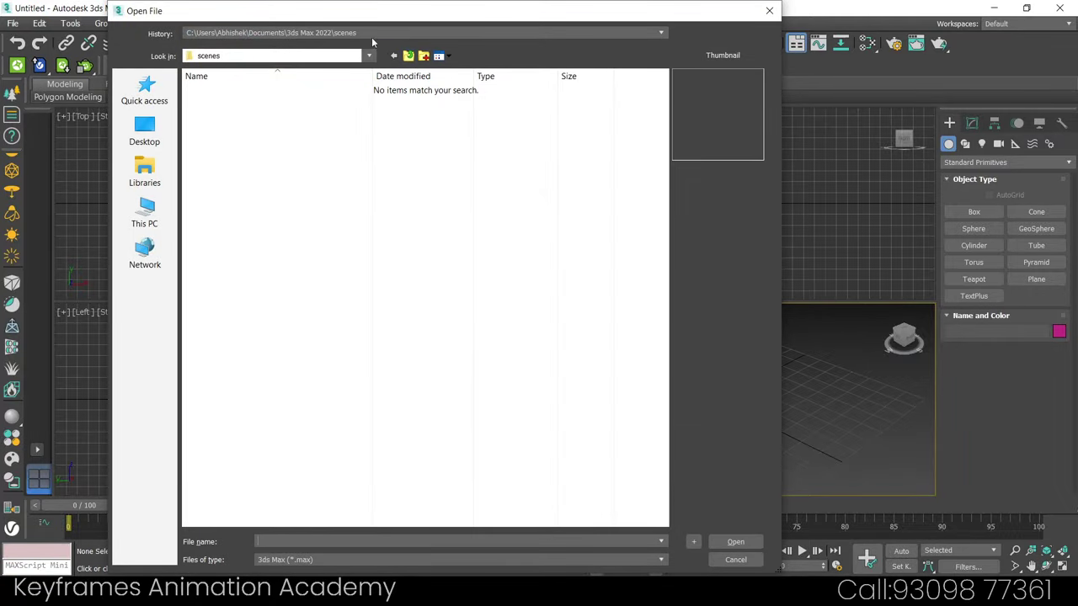
key(Escape)
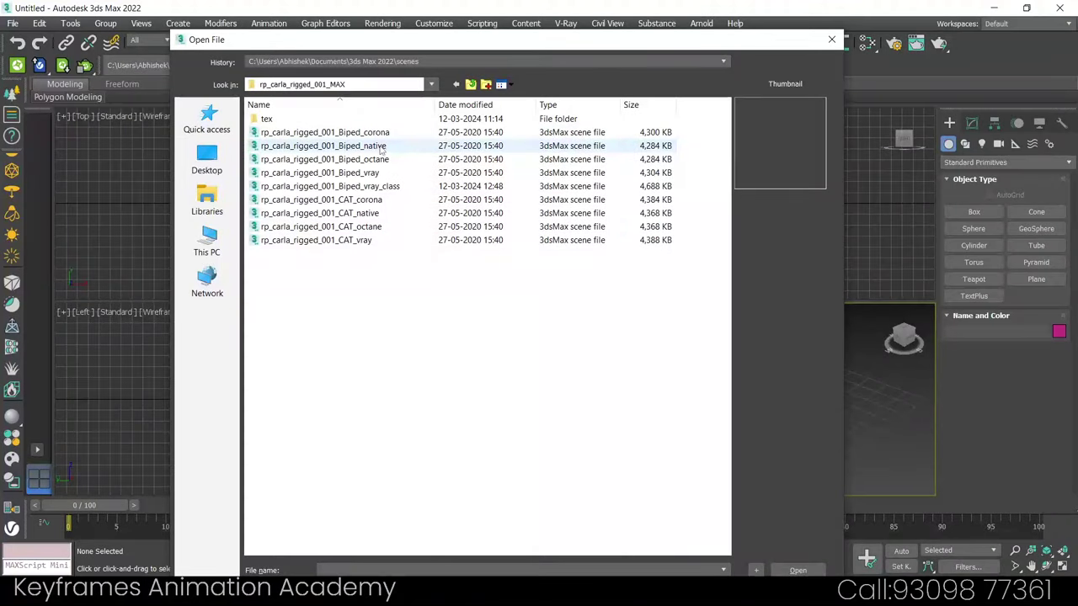
- Open rp_carla_rigged_001_Biped_vray and maximize the Perspective view facing the character
click(367, 172)
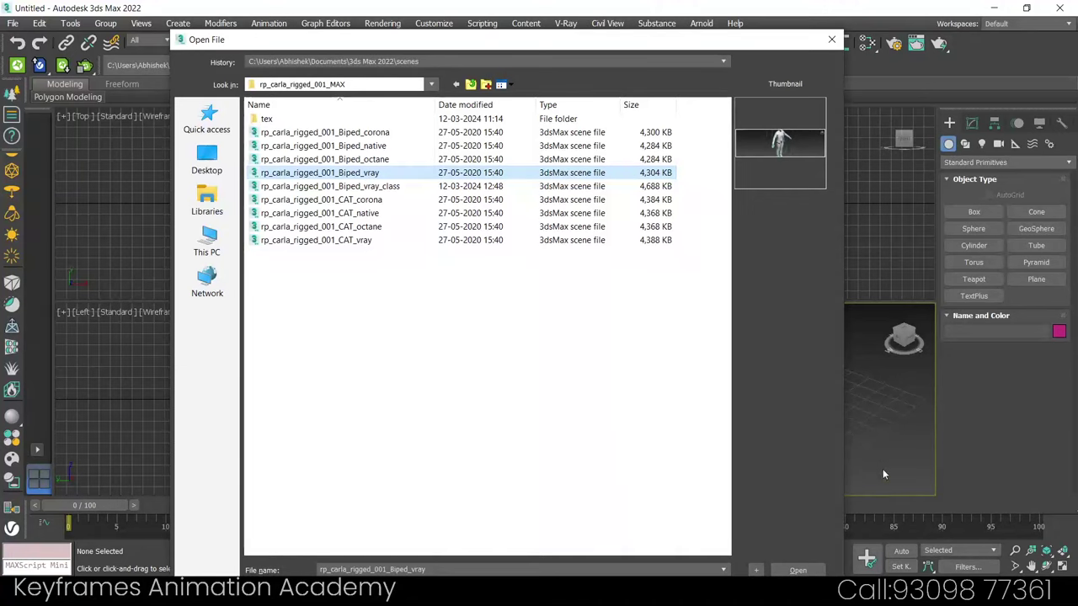
double_click(368, 173)
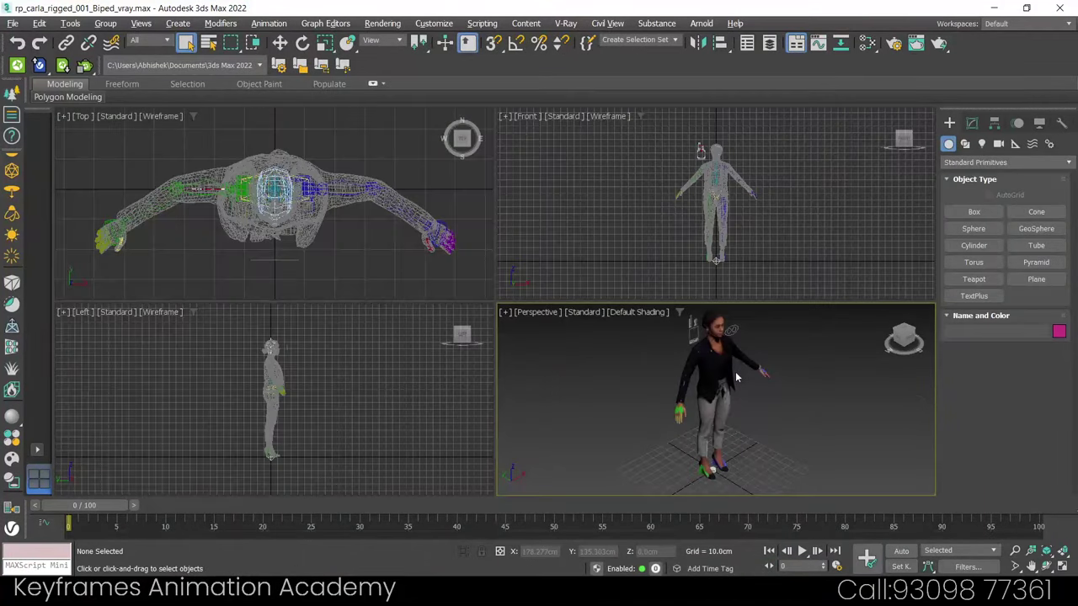
key(alt+w)
alt+middle_drag(624, 316, 573, 341)
scroll(513, 287, up, 5)
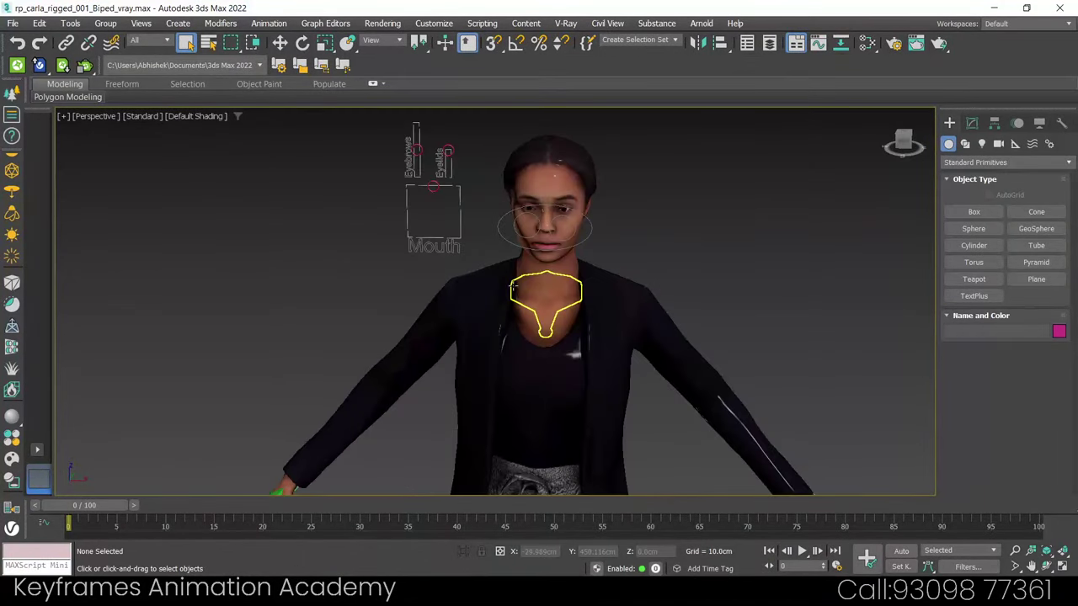
alt+middle_drag(513, 287, 593, 276)
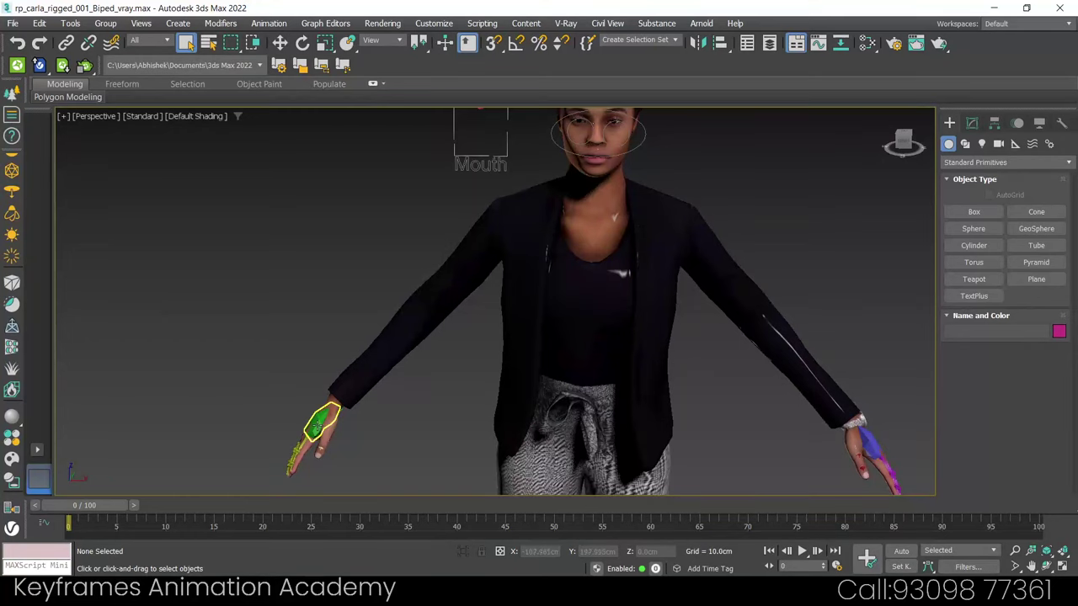
- Select Biped R Hand and move it to test the rig
click(323, 423)
mouse_move(361, 457)
alt+middle_down()
mouse_move(495, 445)
mouse_move(351, 435)
mouse_move(354, 449)
mouse_move(323, 438)
mouse_move(337, 402)
alt+middle_up()
key(w)
mouse_move(343, 394)
mouse_down()
mouse_move(354, 378)
mouse_move(360, 433)
mouse_up()
mouse_move(360, 433)
alt+middle_down()
mouse_move(422, 417)
mouse_move(356, 413)
mouse_move(570, 469)
alt+middle_up()
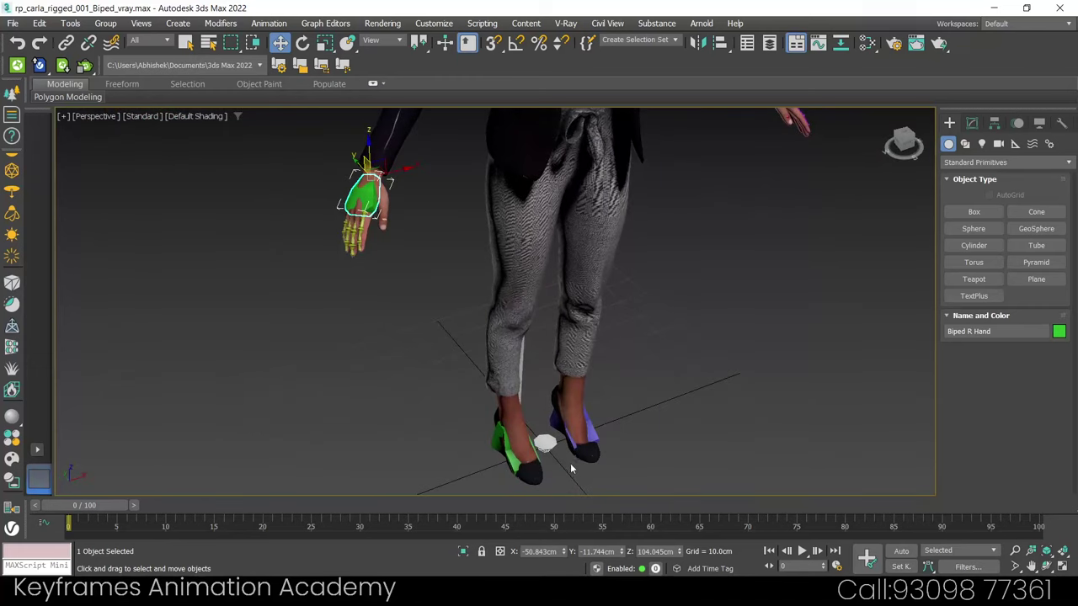
- Lift Biped R Foot to bend the leg, then undo the move
click(511, 451)
alt+middle_drag(491, 464, 582, 452)
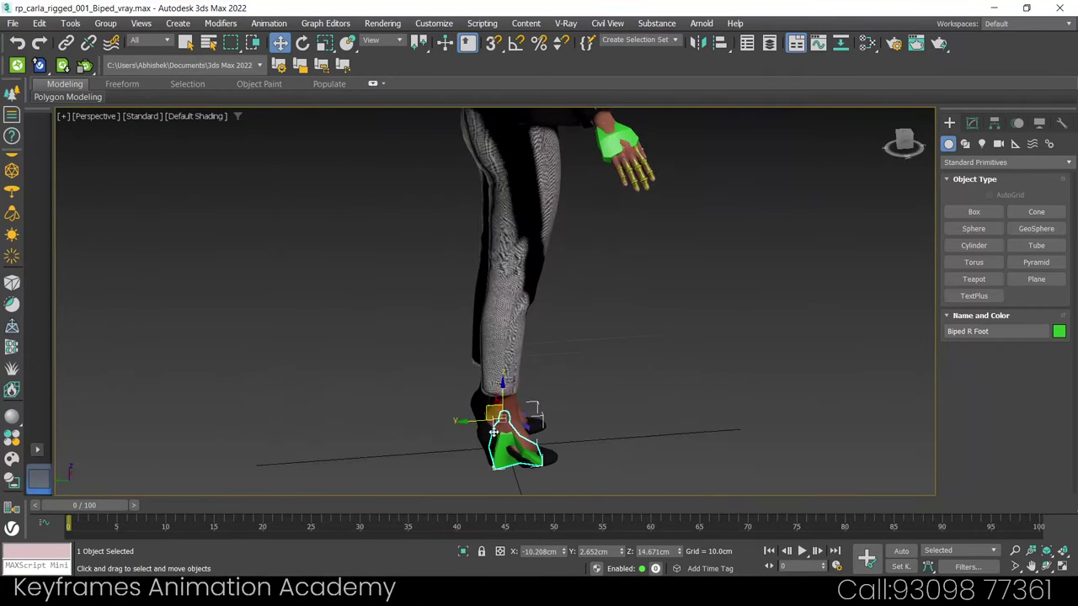
drag(493, 409, 539, 337)
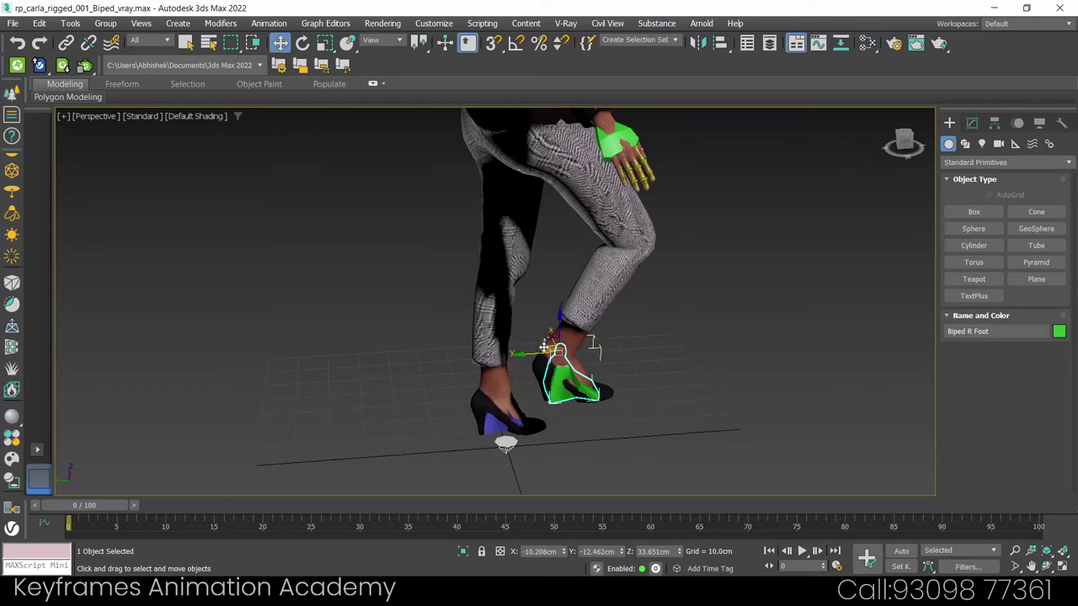
key(ctrl+z)
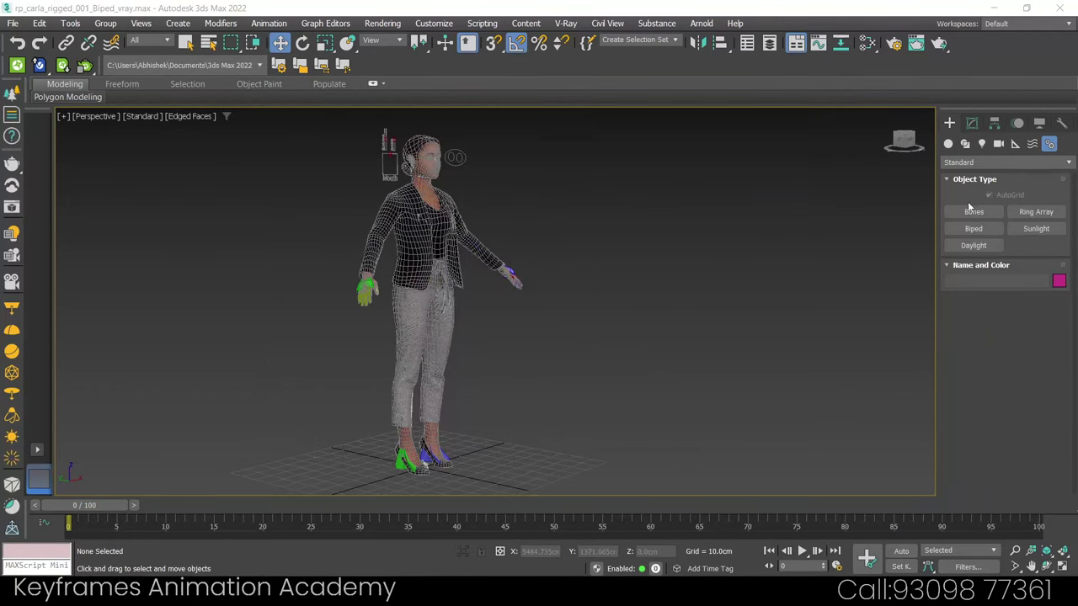
- Hide geometry to view the skeleton with Biped Pelvis selected, then restore the mesh
click(1039, 122)
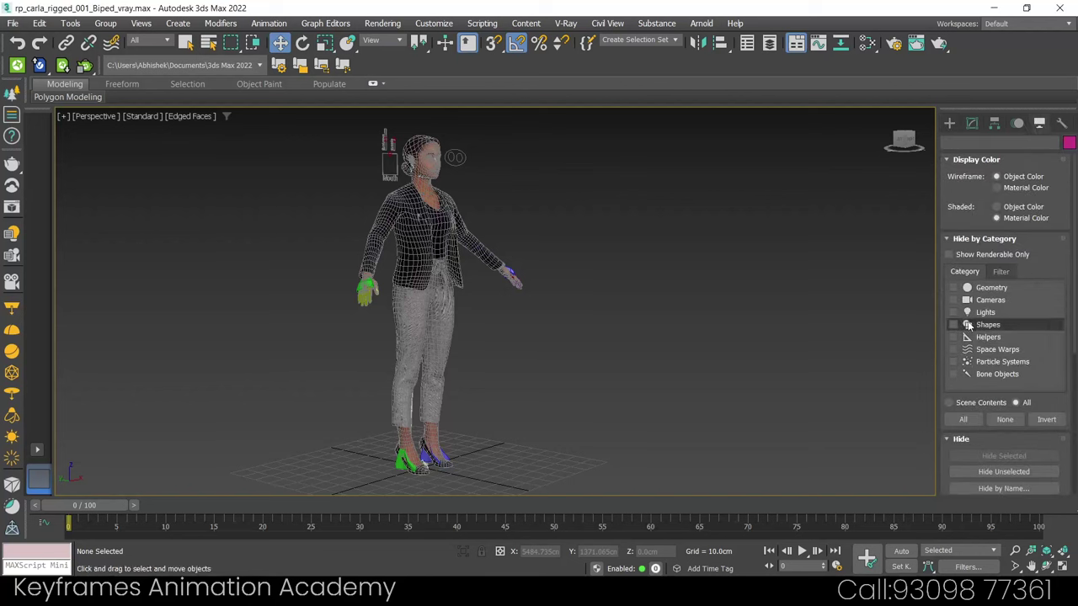
click(953, 288)
click(439, 275)
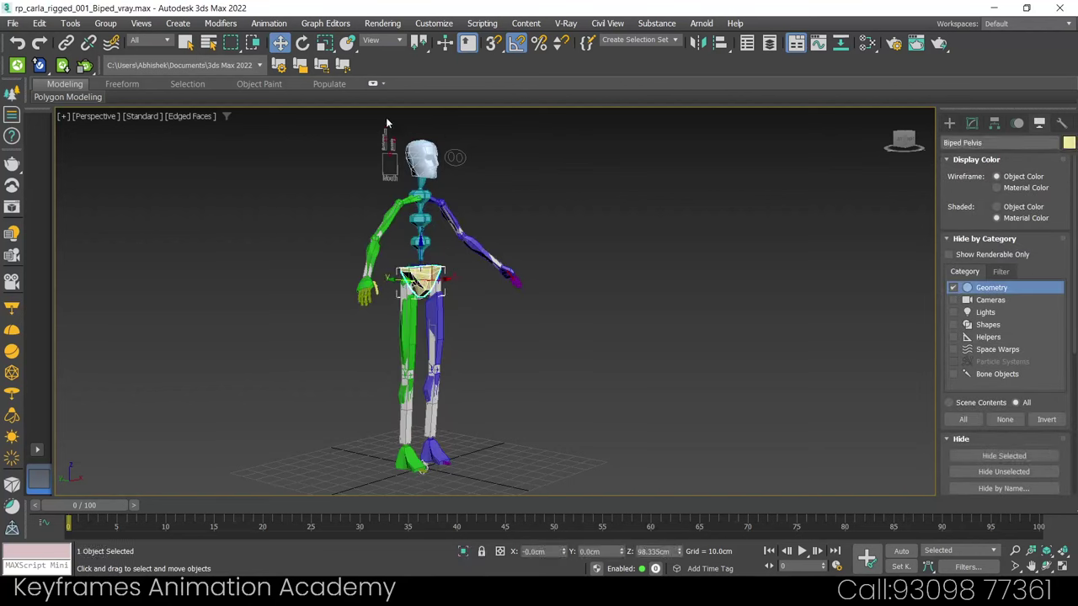
click(953, 288)
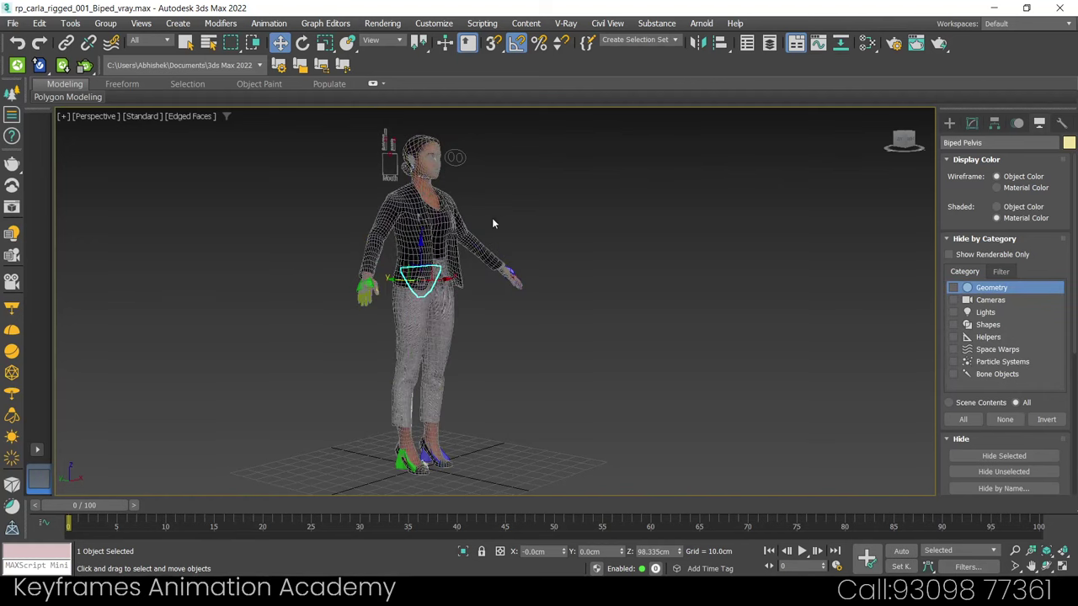
alt+middle_drag(492, 224, 601, 257)
scroll(522, 275, up, 5)
scroll(522, 274, up, 3)
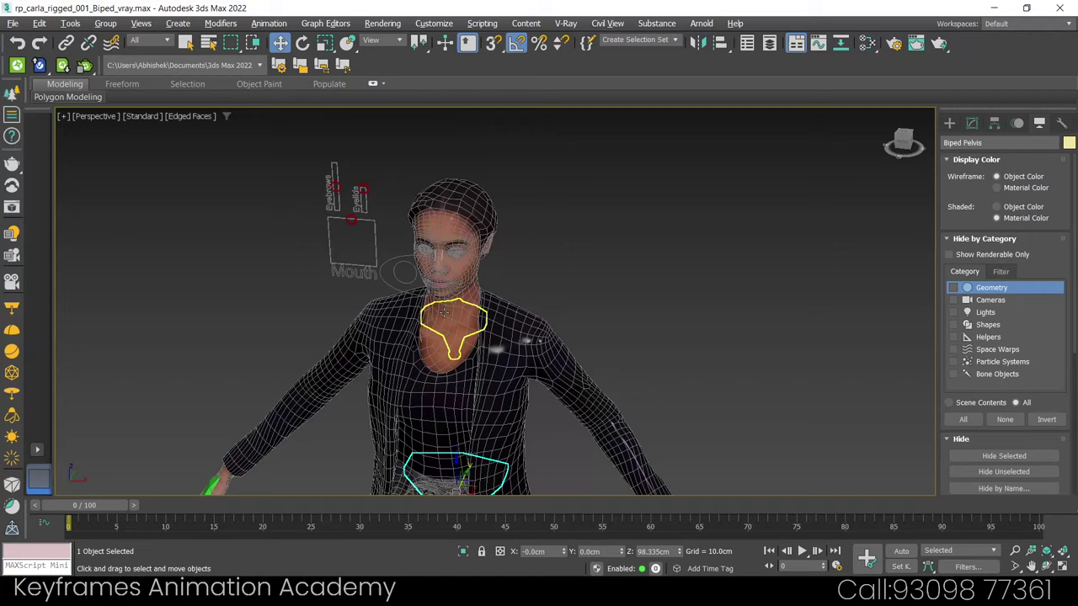
alt+middle_drag(443, 311, 575, 294)
- Switch to shaded view and test the CTRL_Eyes control, cancelling the move
key(F4)
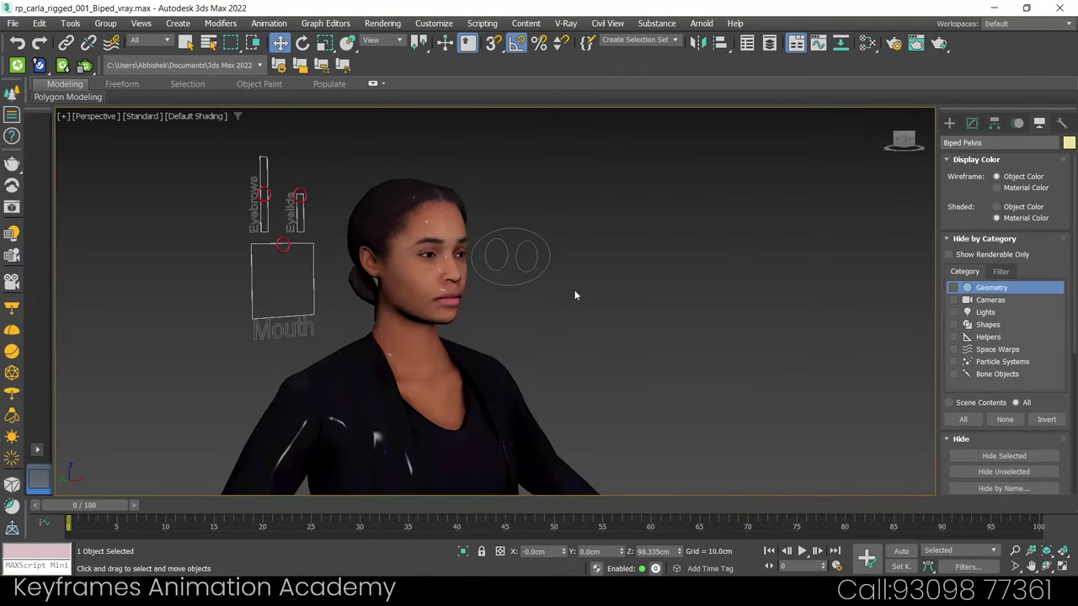
scroll(575, 295, up, 4)
click(492, 223)
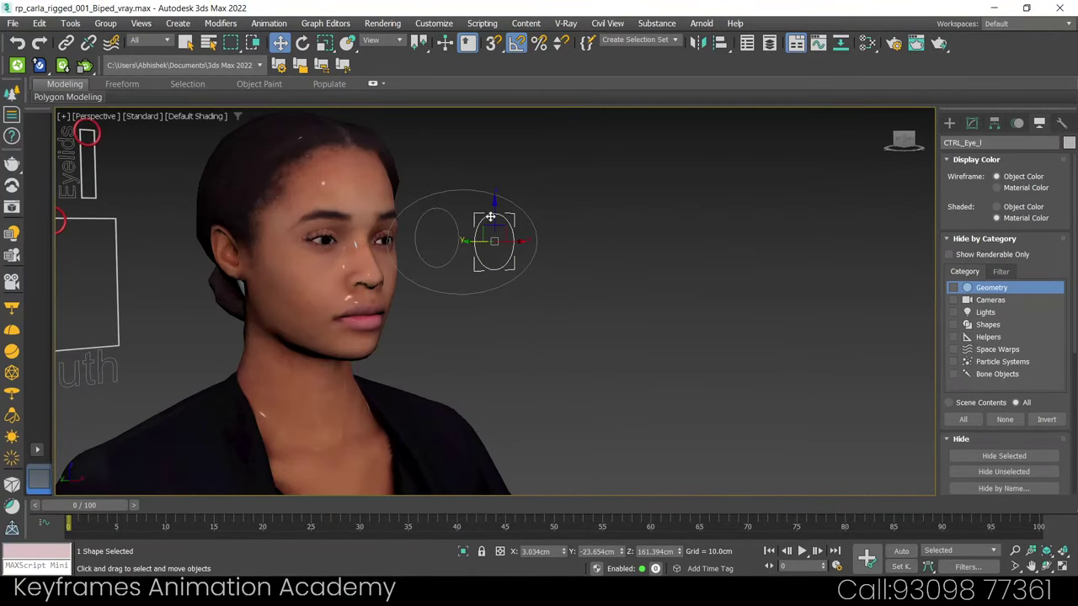
drag(466, 203, 529, 309)
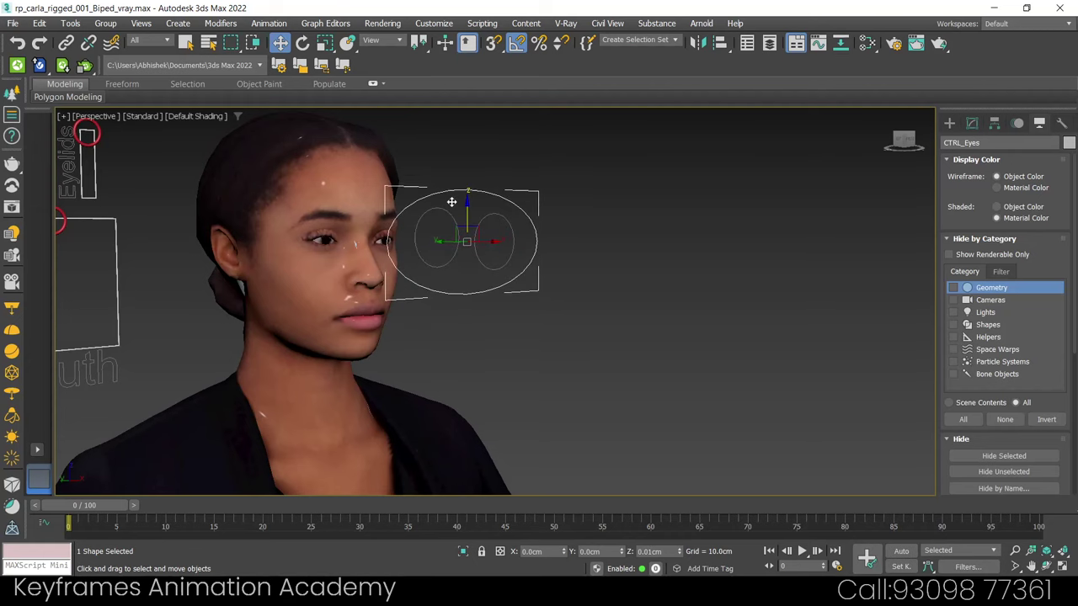
right_click(529, 309)
scroll(529, 309, down, 4)
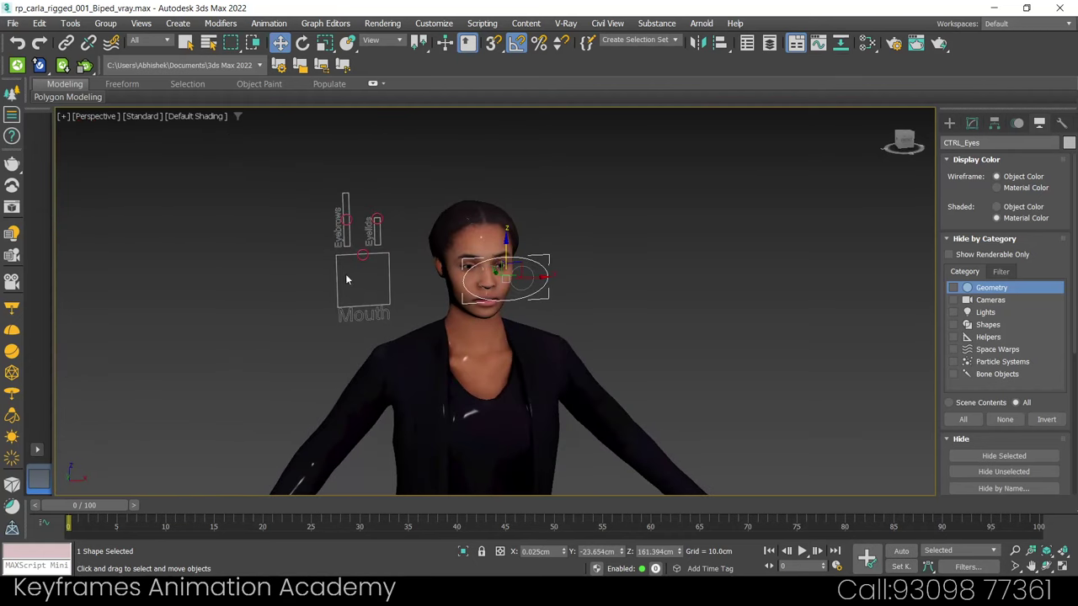
scroll(365, 275, up, 4)
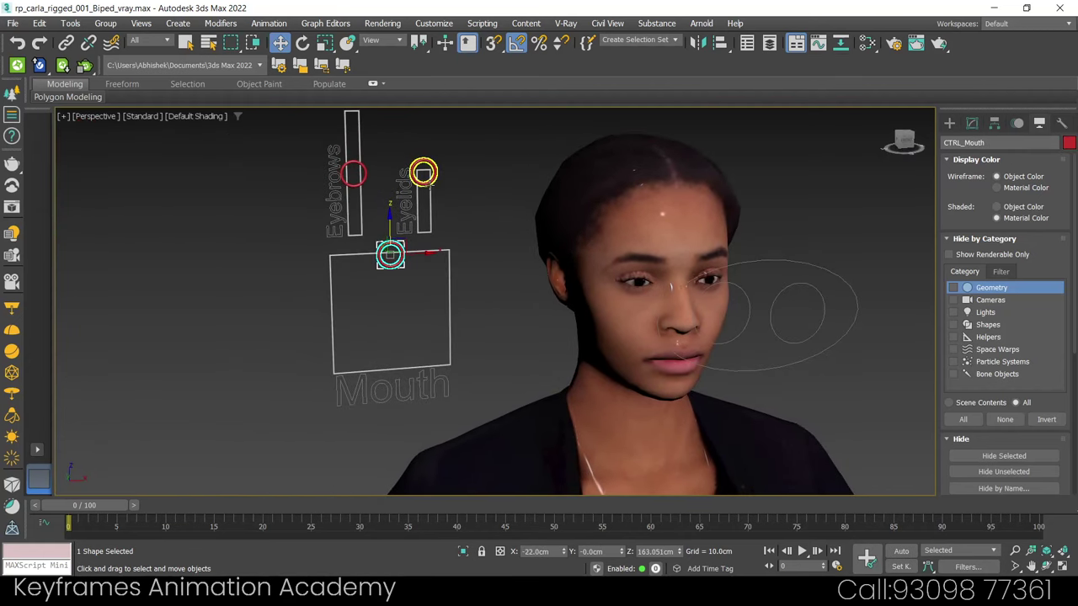
- Test the CTRL_Eyelids and CTRL_Eyebrows controls, then zoom out to the whole character
click(425, 174)
mouse_move(423, 133)
mouse_down()
mouse_move(425, 107)
mouse_move(426, 123)
mouse_up()
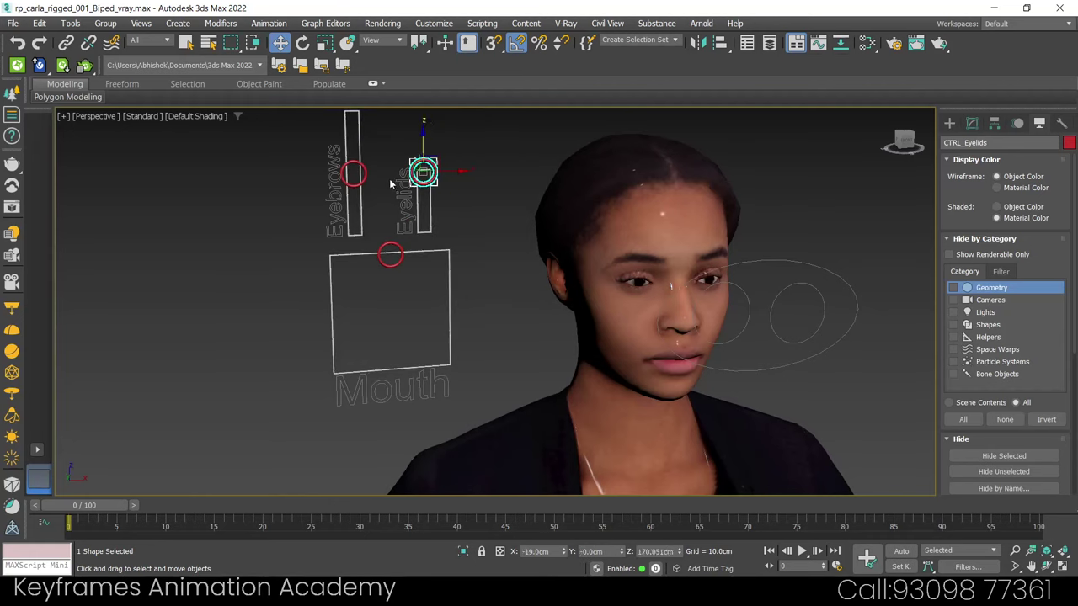
click(353, 173)
drag(354, 153, 357, 155)
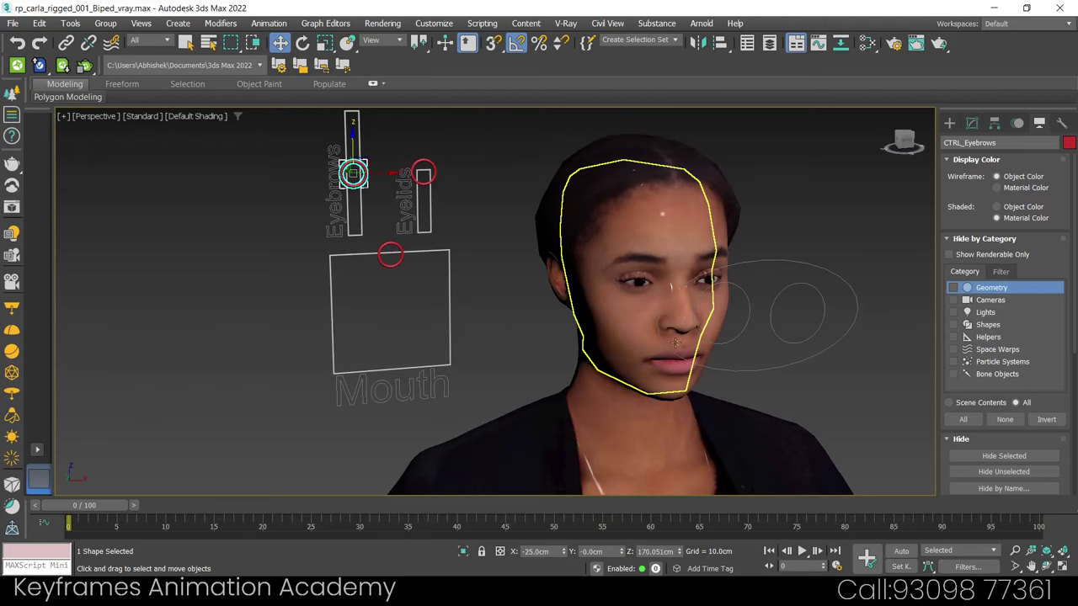
scroll(653, 316, down, 4)
mouse_move(653, 317)
middle_down()
mouse_move(619, 222)
mouse_move(803, 339)
middle_up()
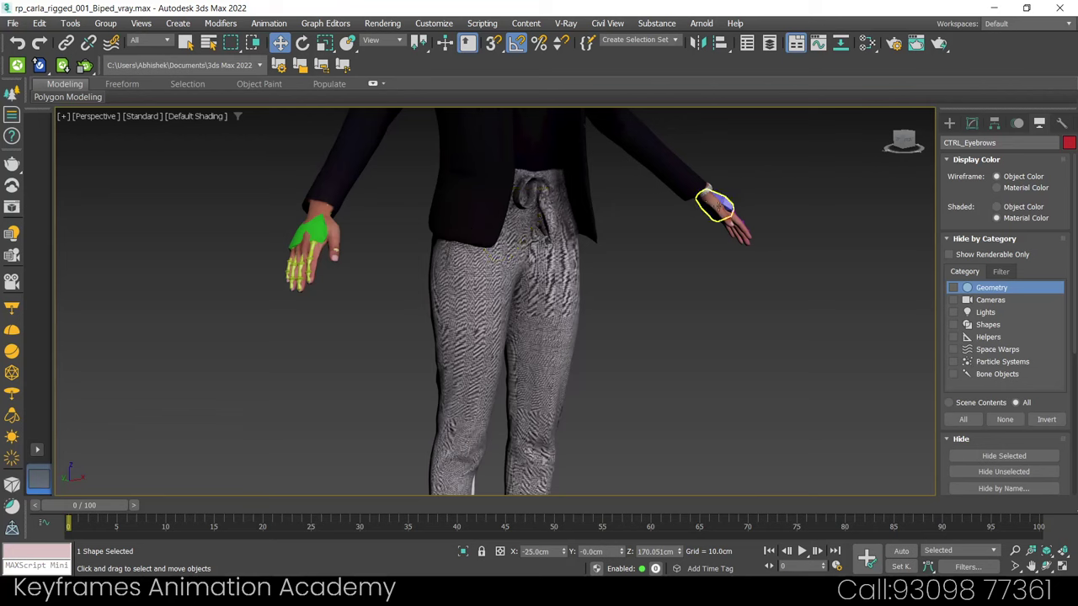
- Select the Biped Pelvis and expand its Biped rollout in the Motion panel
click(729, 206)
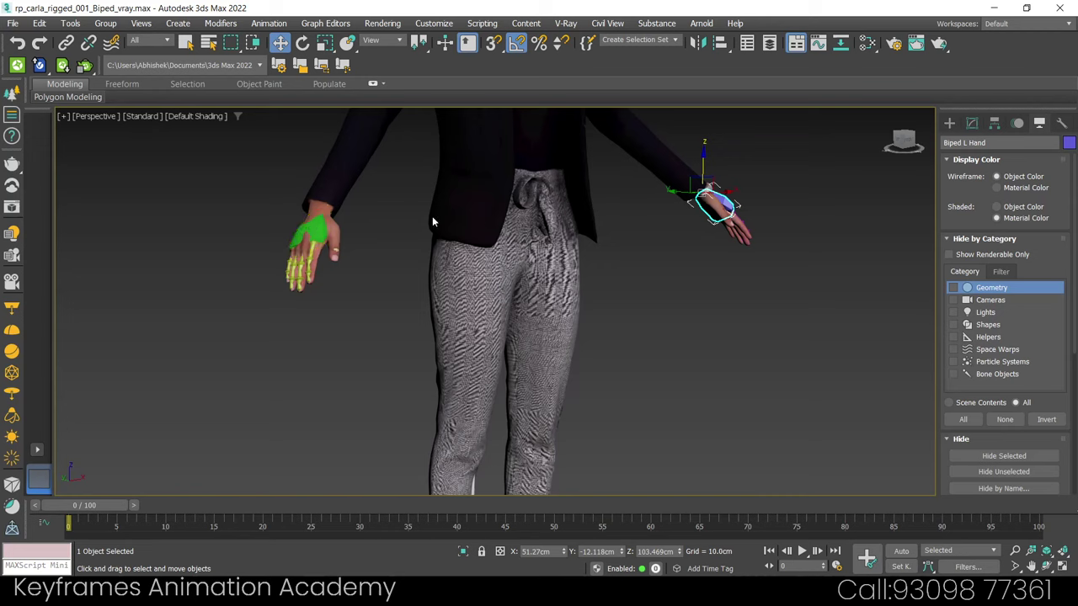
click(501, 200)
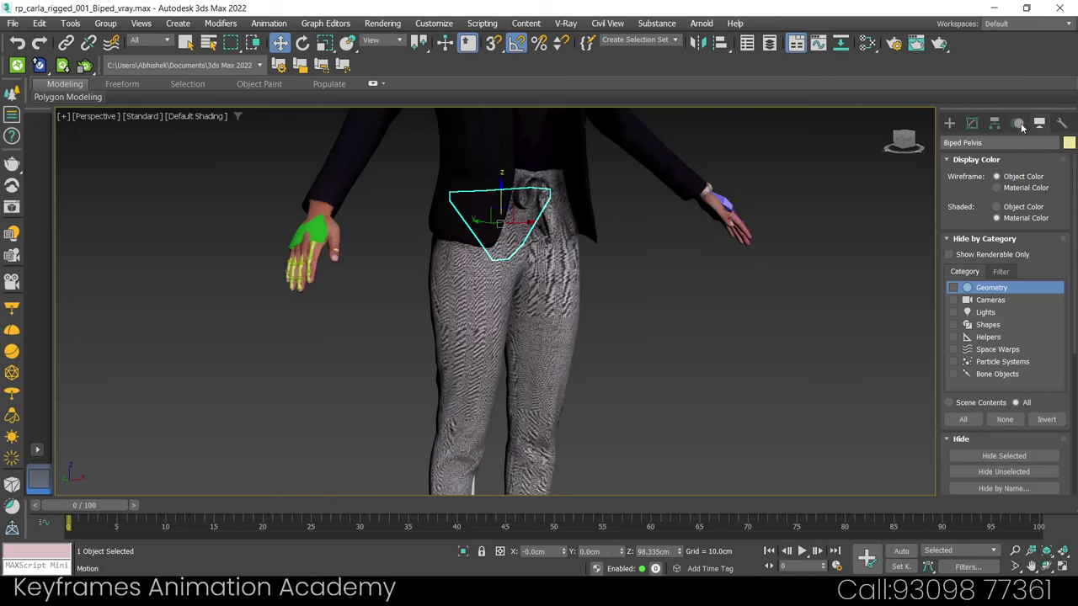
click(1018, 123)
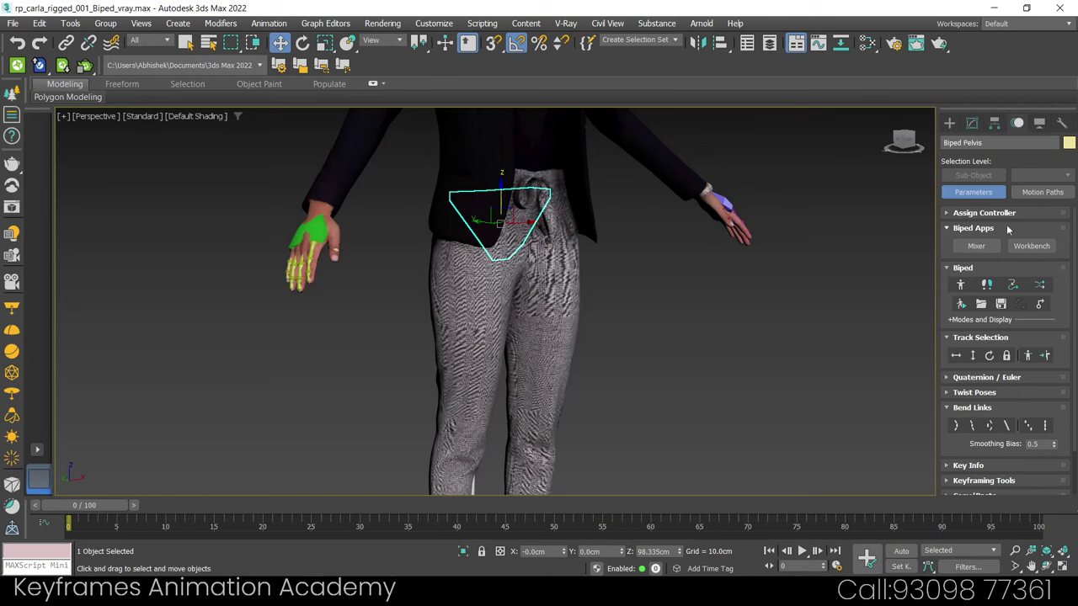
click(959, 268)
click(944, 229)
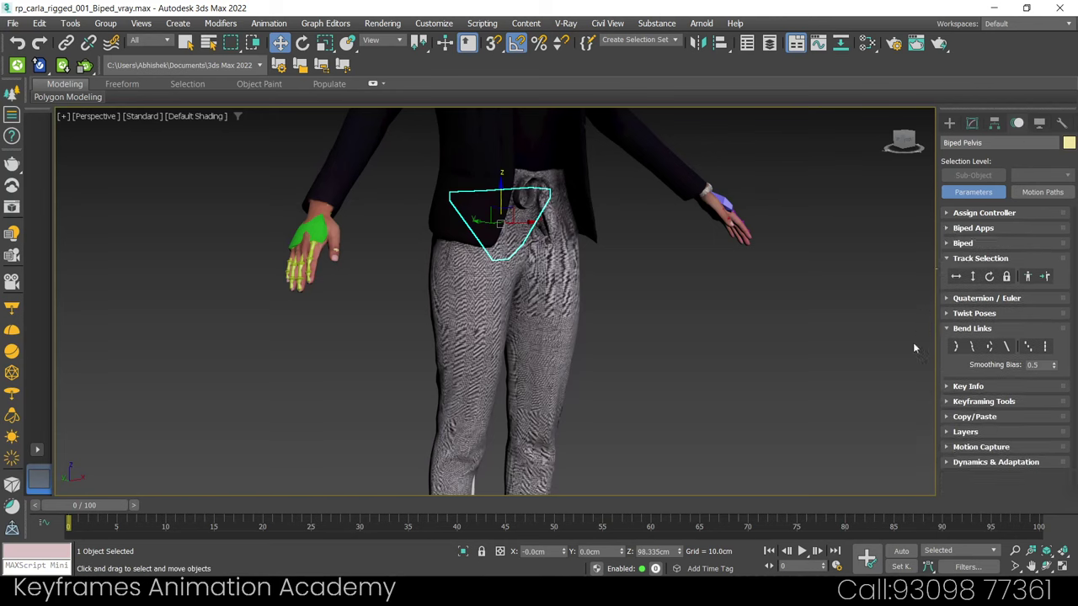
click(950, 244)
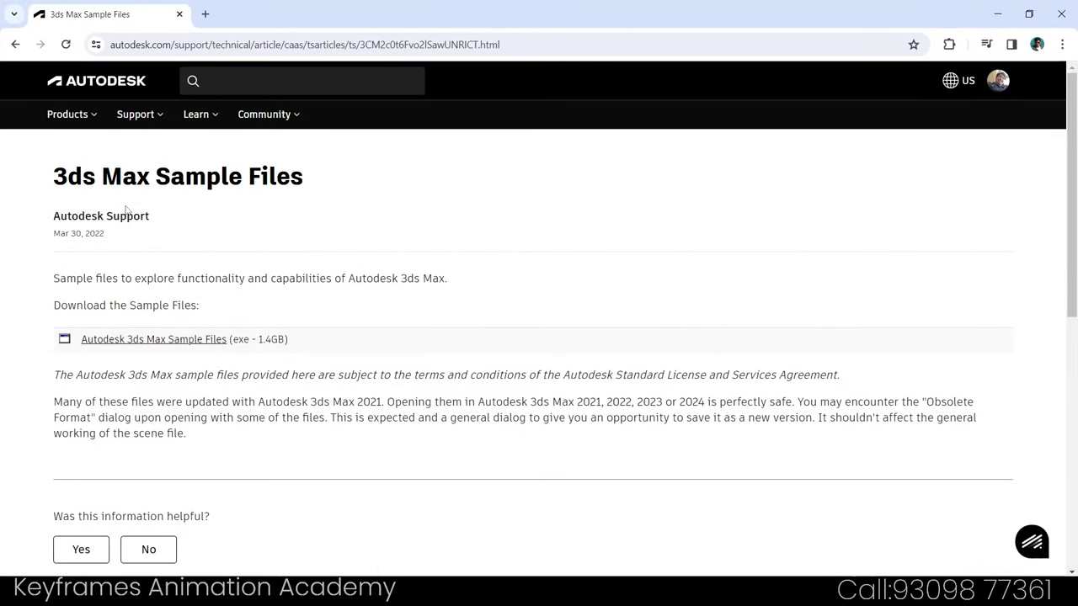
- Highlight the article's intro sentence, then start the Autodesk 3ds Max Sample Files download
drag(53, 278, 481, 280)
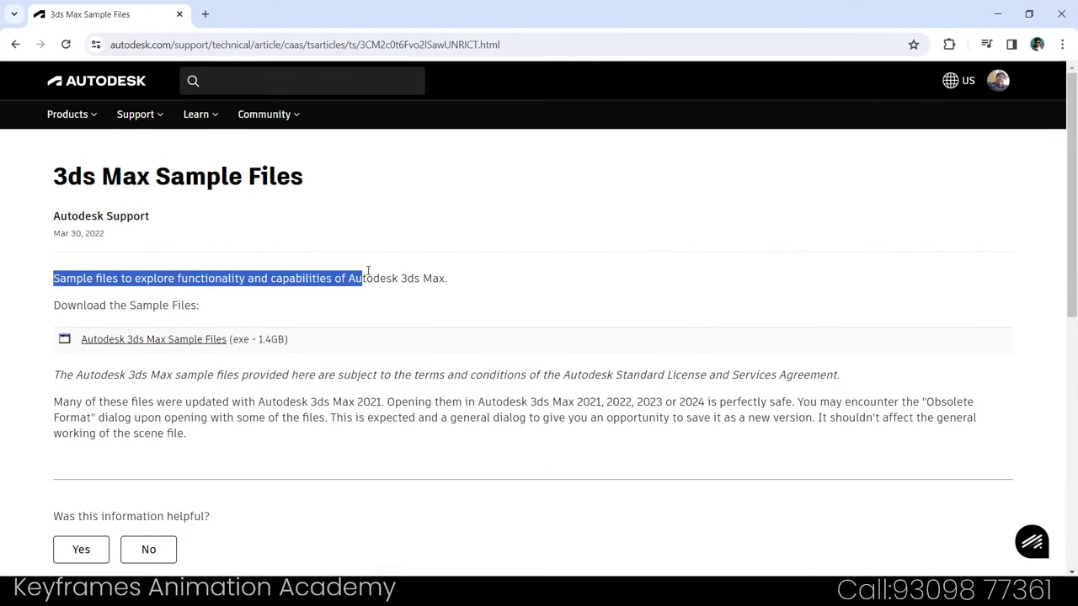
click(482, 279)
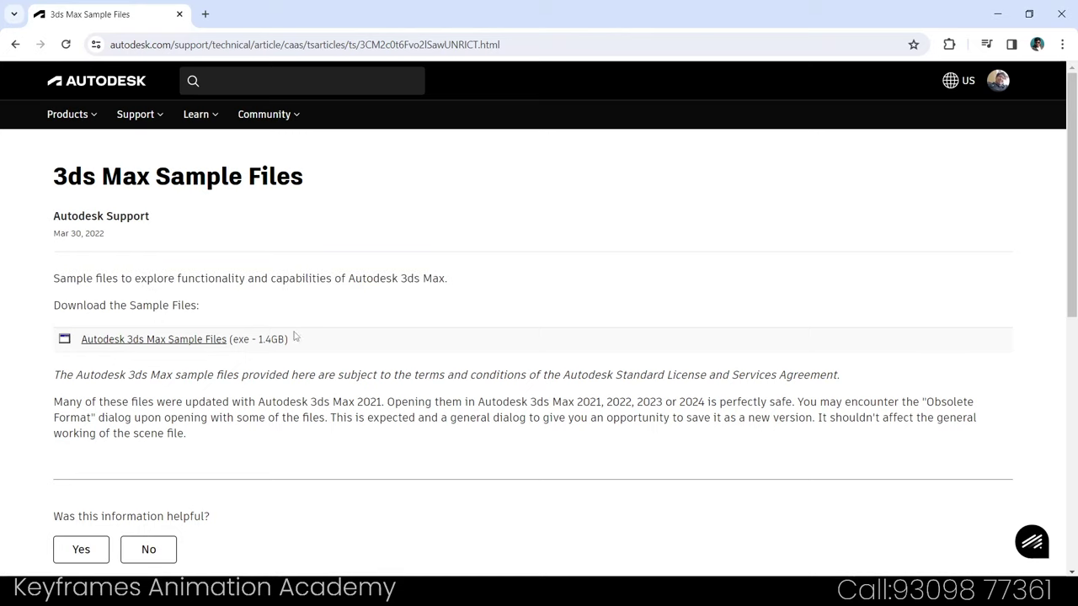
click(196, 335)
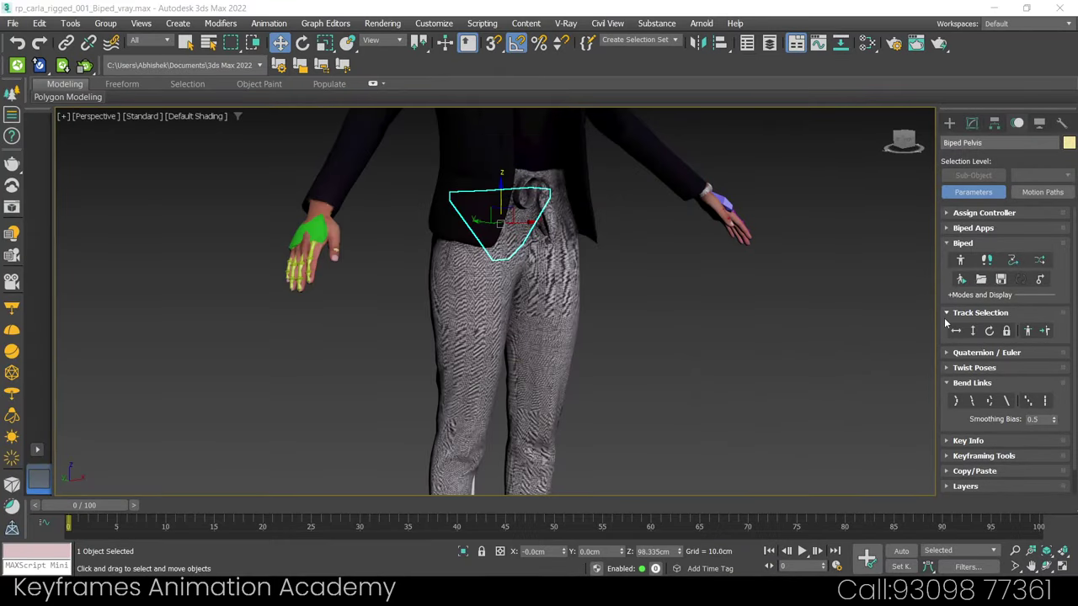
- Open the biped Load File browser and reposition its window and columns
click(981, 279)
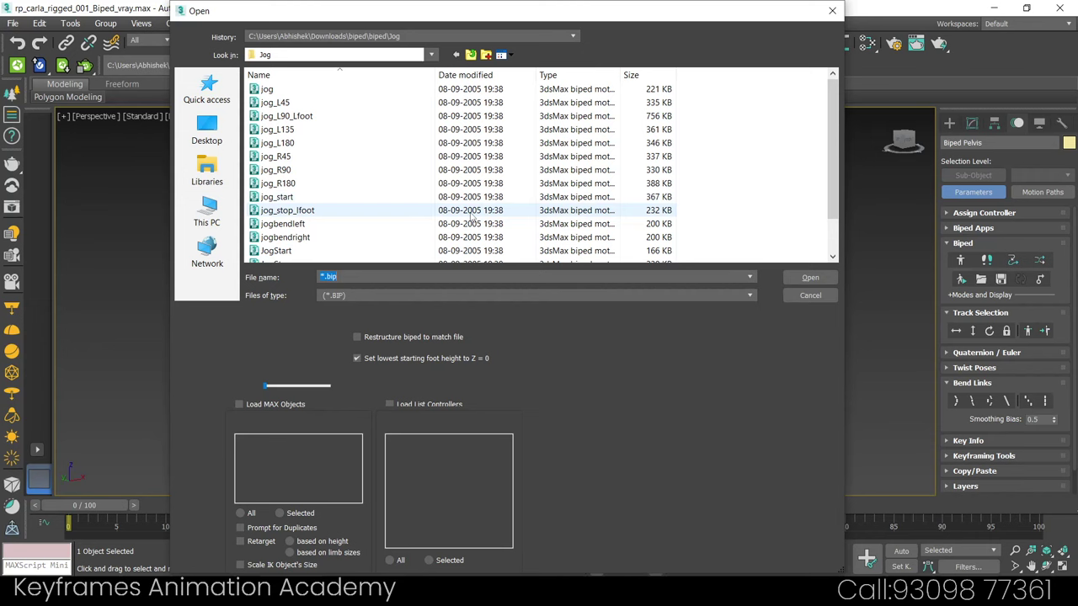
drag(345, 15, 431, 67)
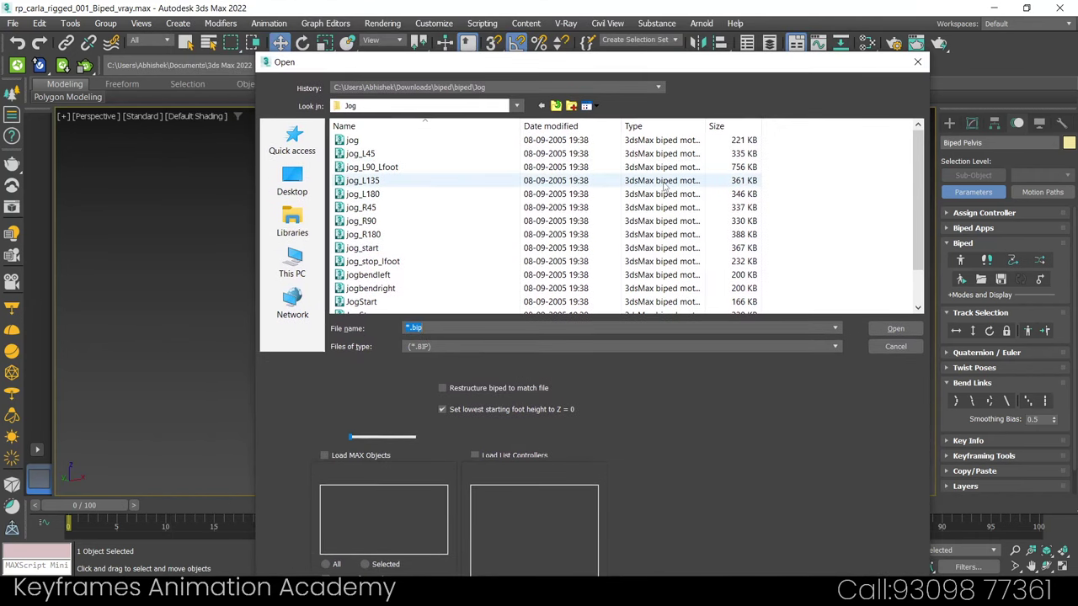
drag(706, 125, 838, 132)
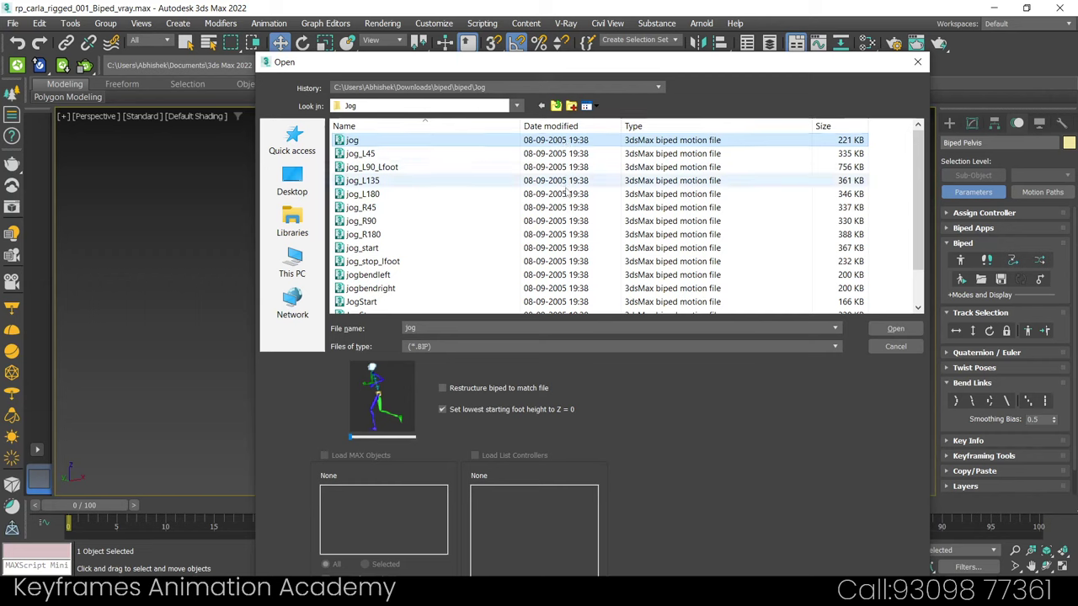
scroll(581, 278, down, 1)
scroll(584, 294, up, 1)
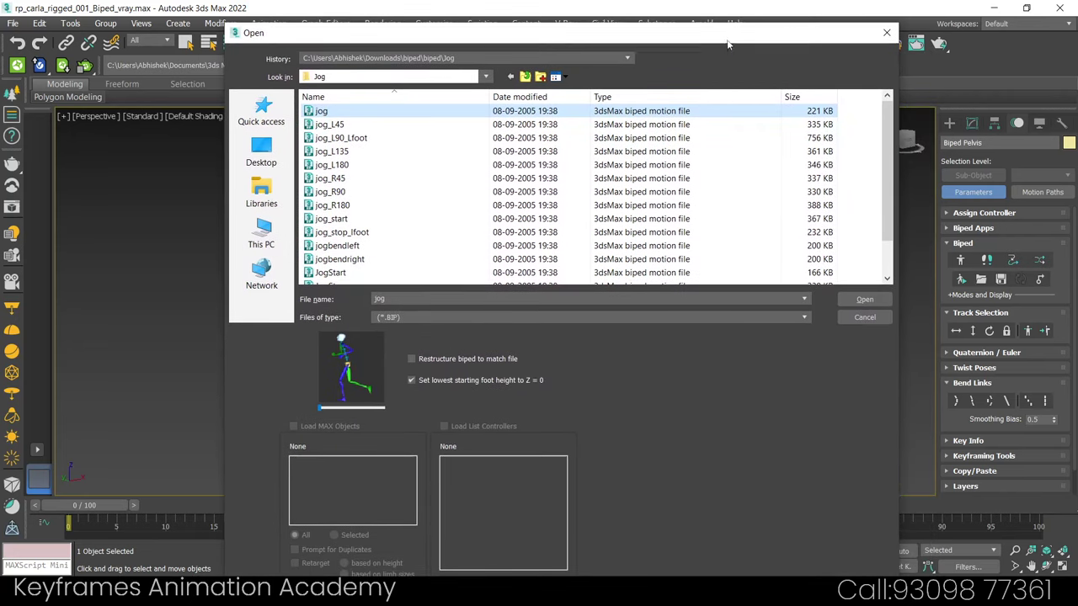
drag(726, 37, 688, 112)
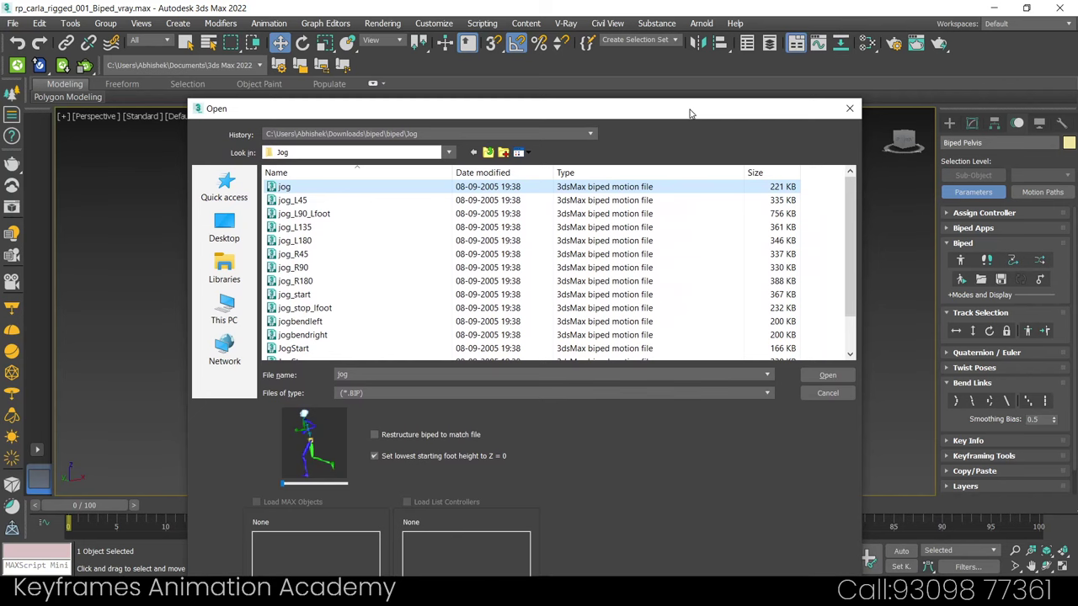
drag(688, 112, 743, 93)
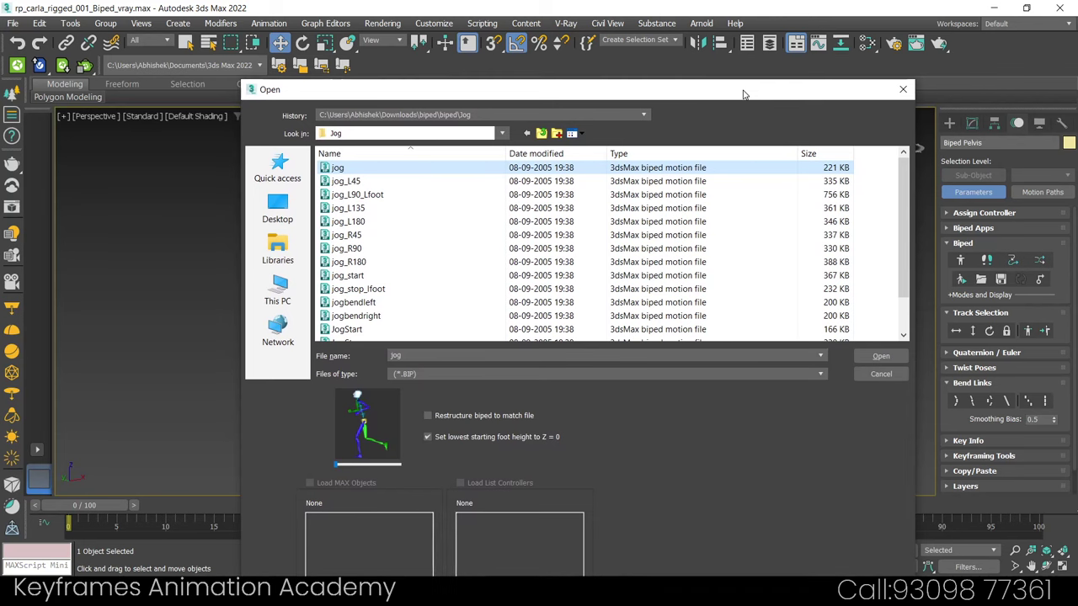
drag(744, 94, 733, 94)
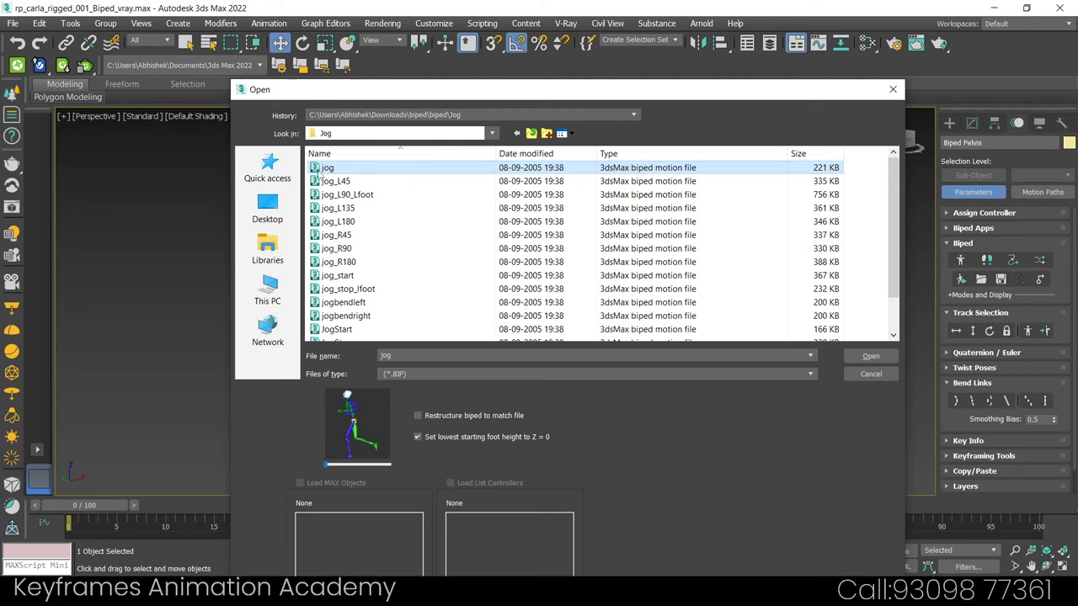
- Browse to the biped\Jog folder and load jog.bip onto the biped
click(531, 133)
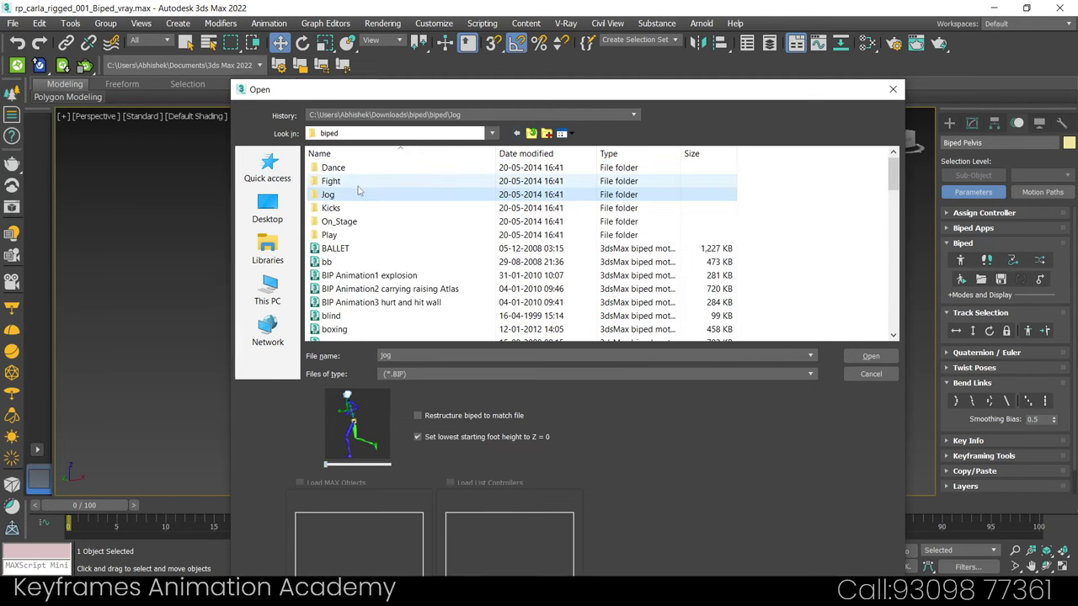
scroll(396, 294, down, 5)
scroll(378, 341, up, 4)
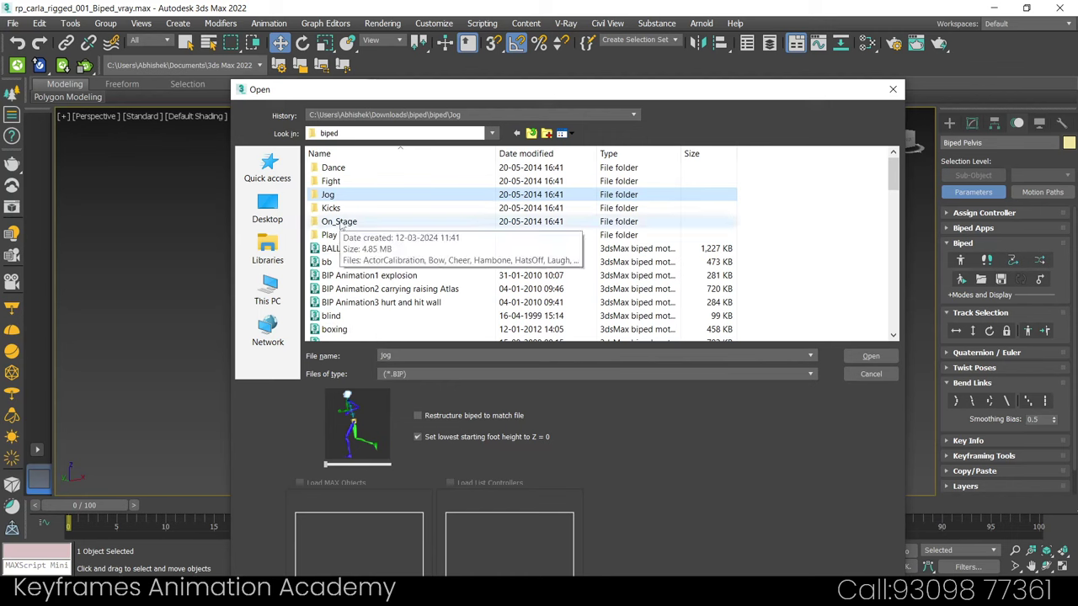
double_click(328, 195)
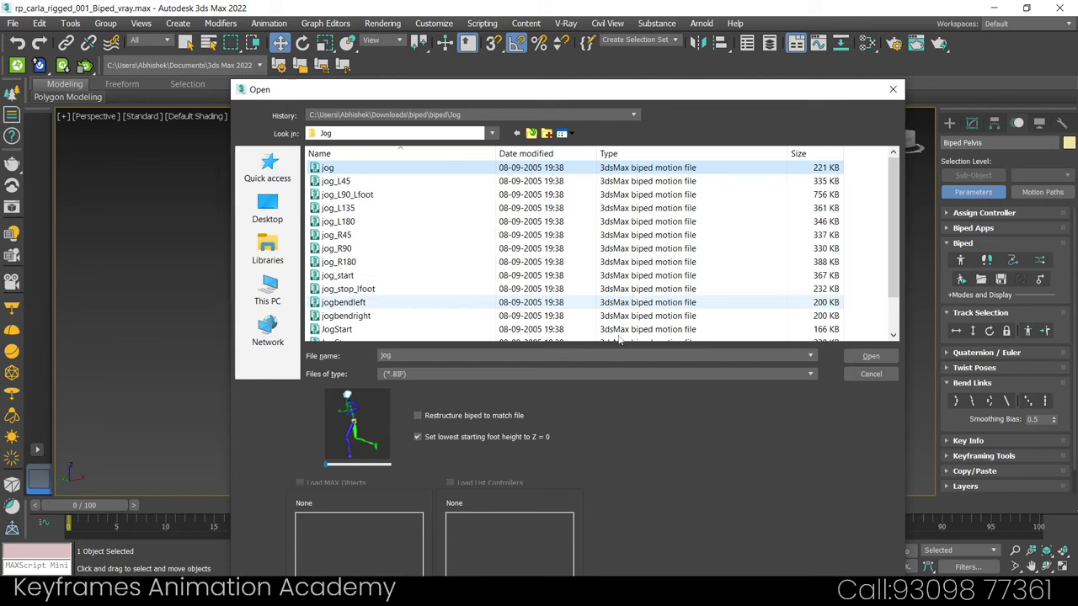
click(867, 357)
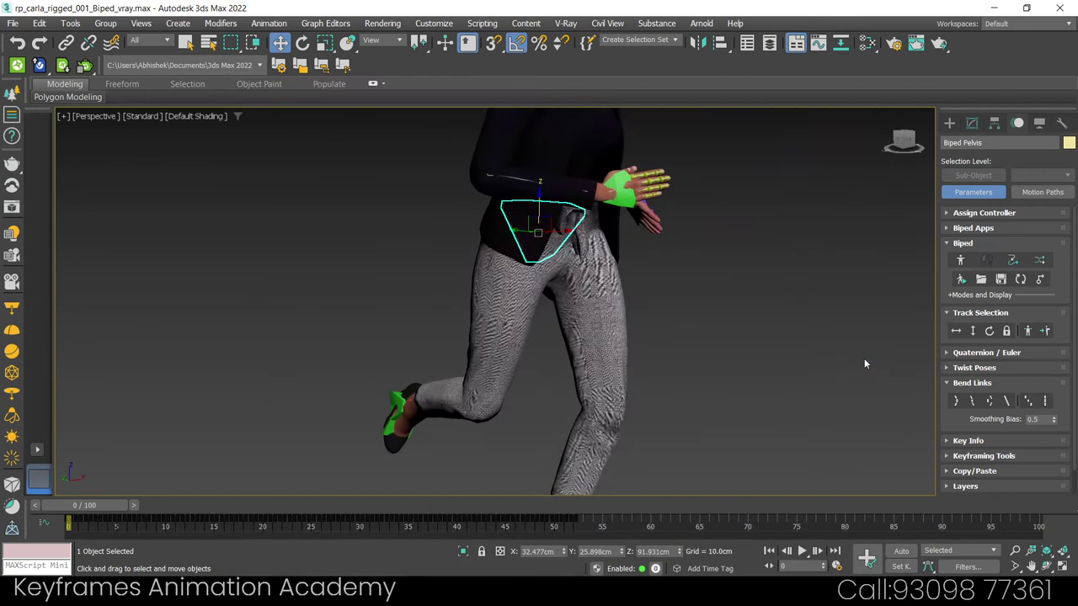
- Zoom out, orbit to a side view, play the jog and rewind to frame 0
scroll(668, 288, down, 5)
middle_drag(668, 286, 666, 295)
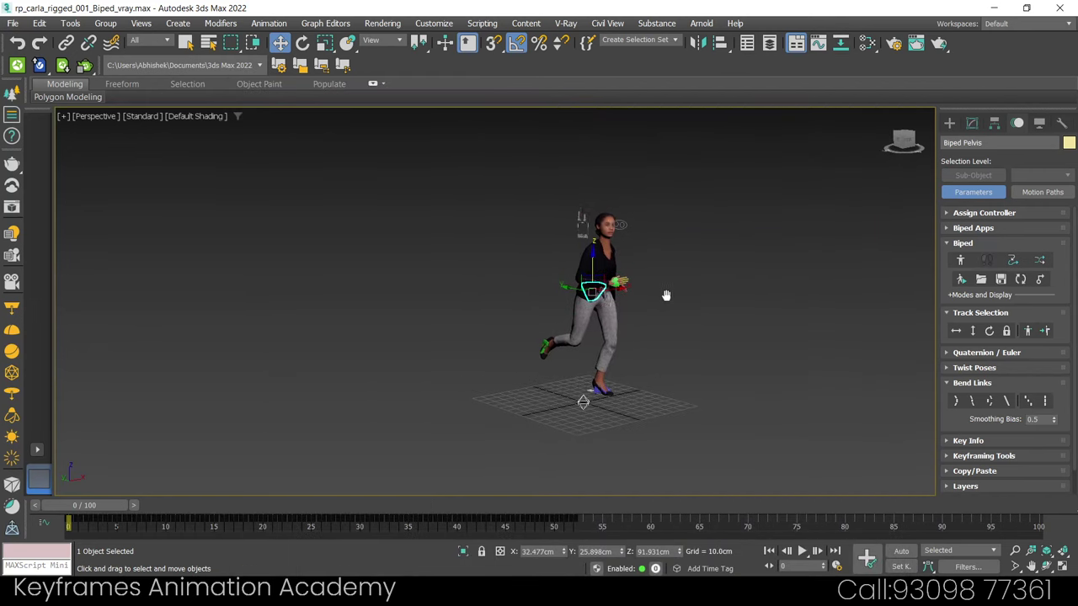
mouse_move(698, 356)
alt+middle_down()
mouse_move(633, 351)
mouse_move(566, 365)
alt+middle_up()
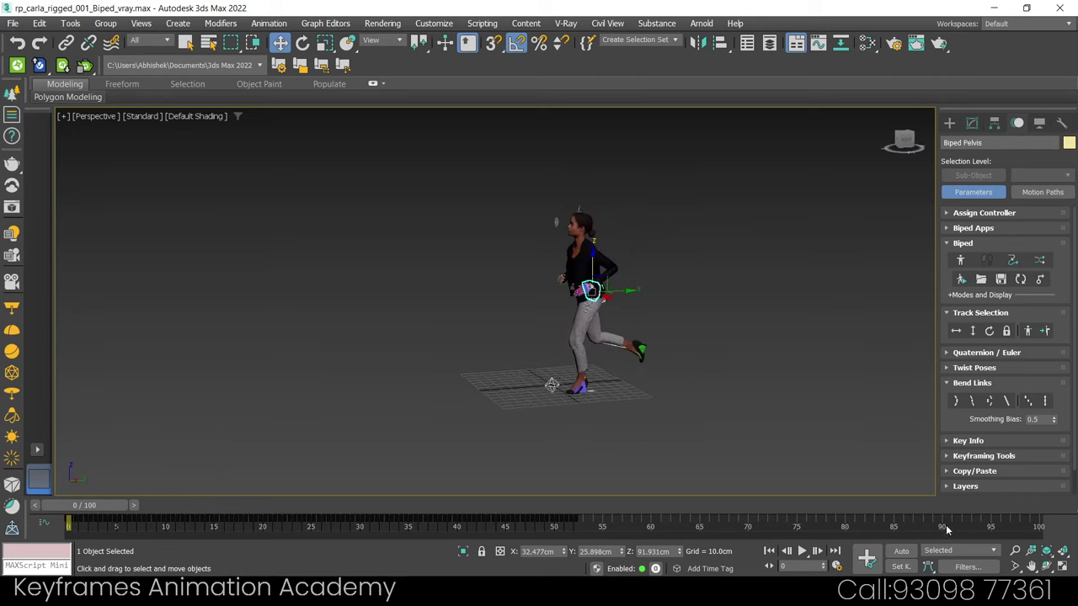
click(802, 551)
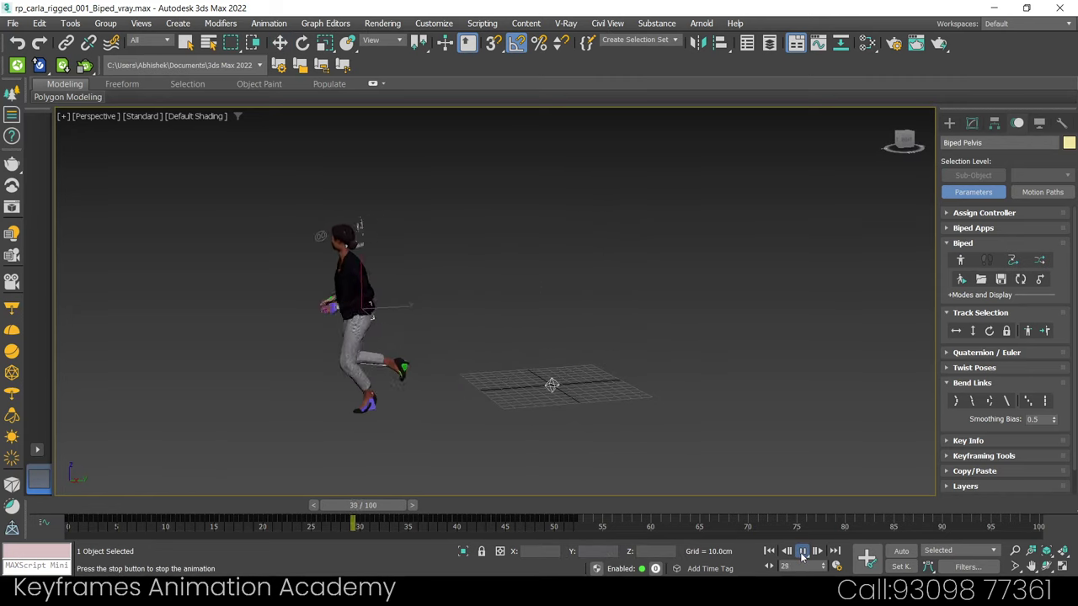
click(801, 554)
drag(547, 509, 106, 492)
- Hide bone and shape objects, then replay the jog and rewind to frame 0
click(1039, 123)
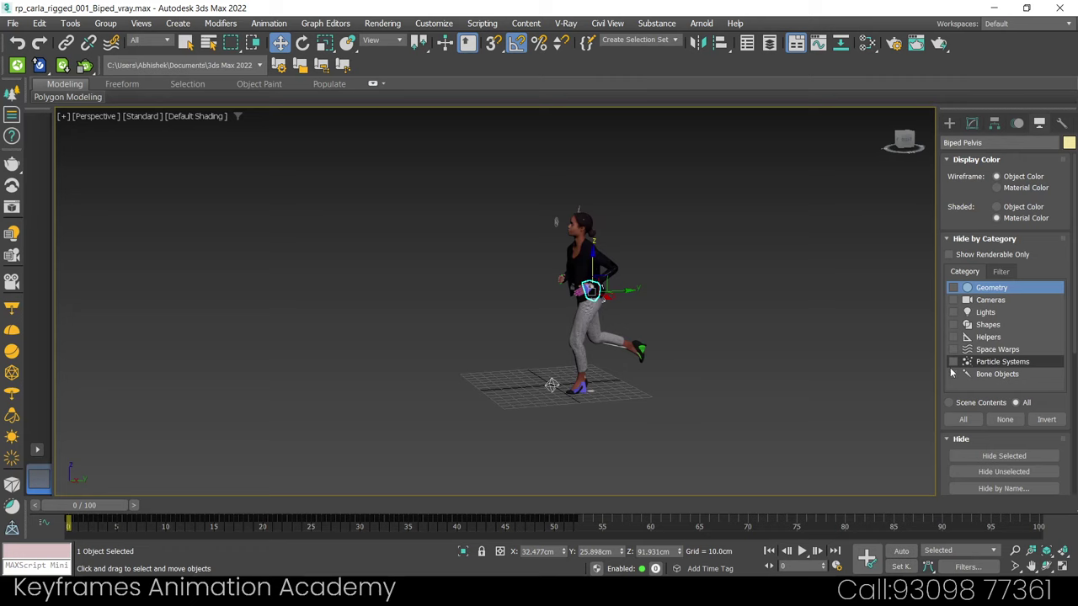
click(952, 374)
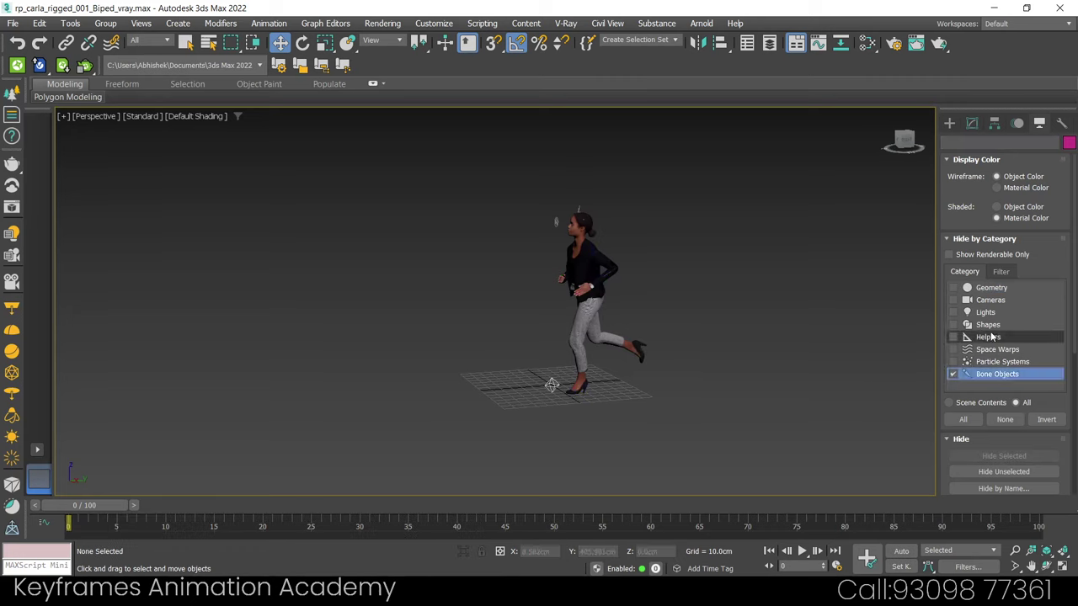
click(953, 325)
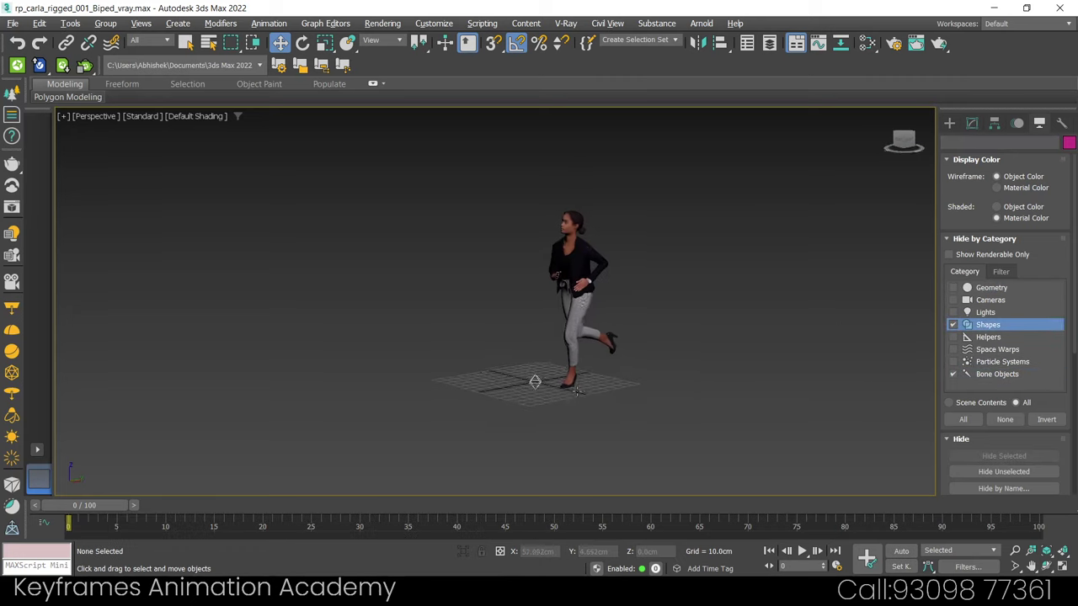
alt+middle_drag(577, 391, 674, 385)
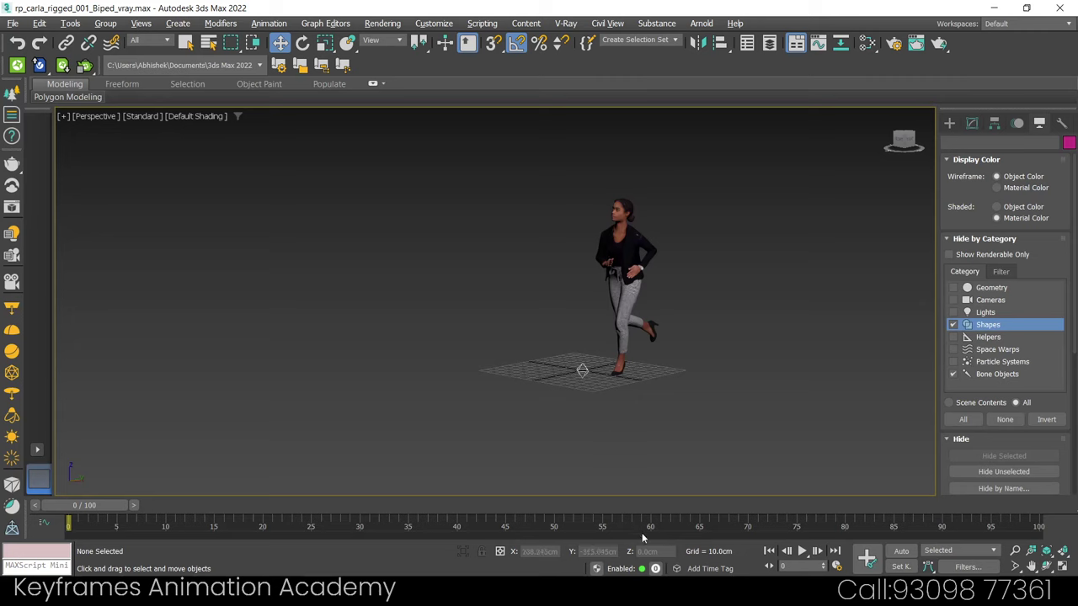
click(801, 552)
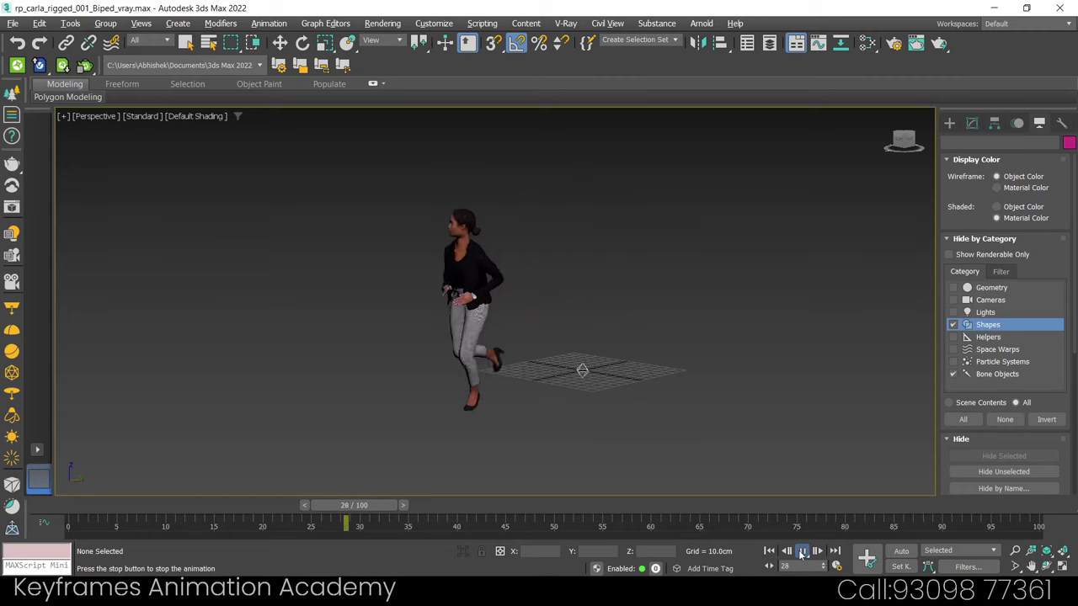
click(801, 552)
drag(587, 503, 80, 506)
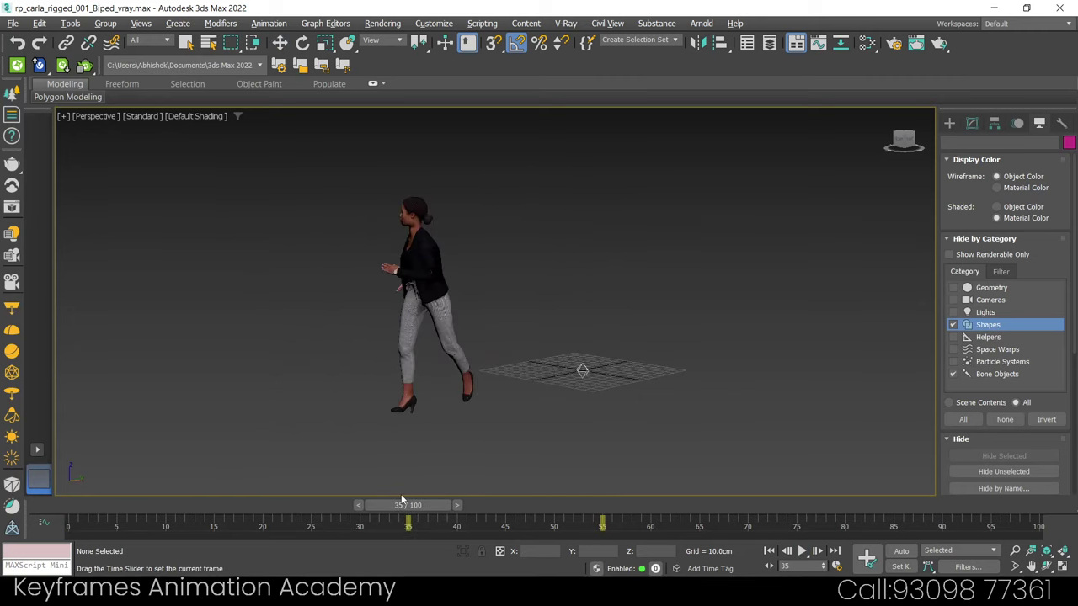
- Replay the jog from another angle, then show Create > Systems and open the Curve Editor
mouse_move(594, 418)
alt+middle_down()
mouse_move(721, 424)
mouse_move(667, 410)
mouse_move(480, 423)
alt+middle_up()
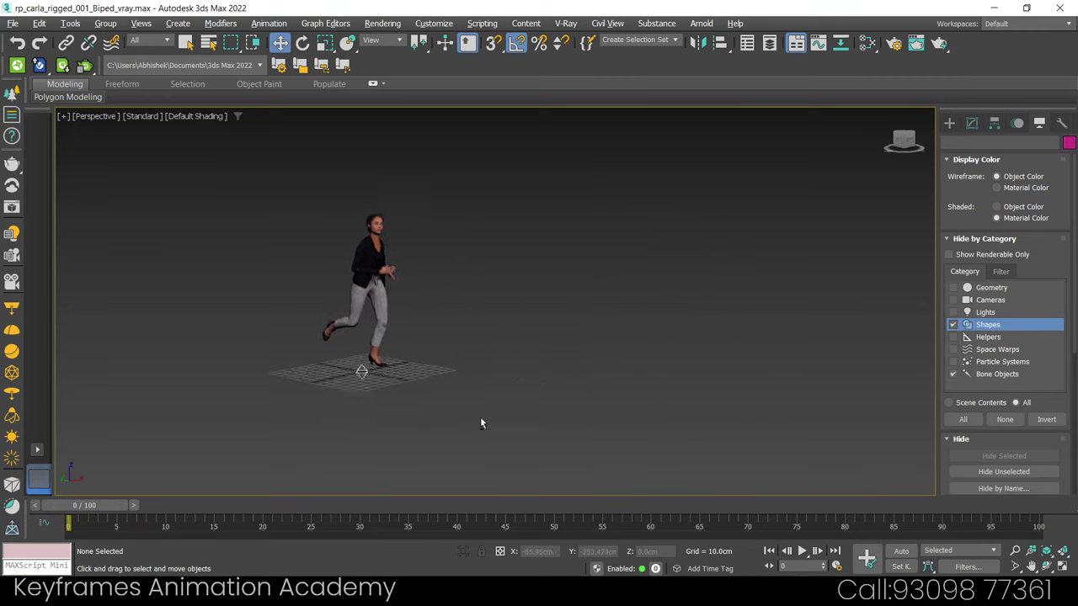
click(803, 551)
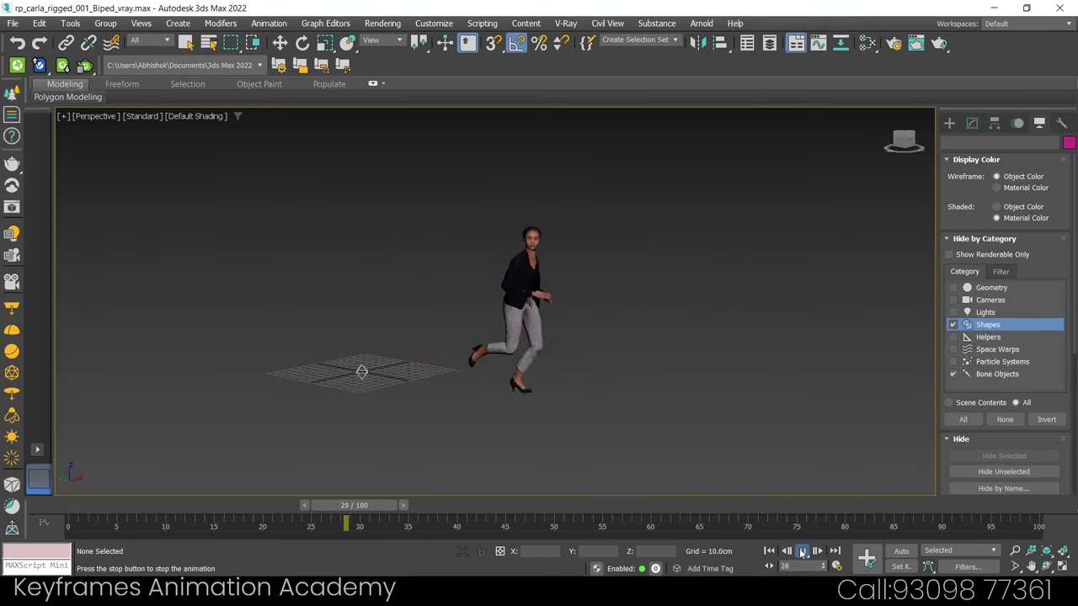
click(802, 552)
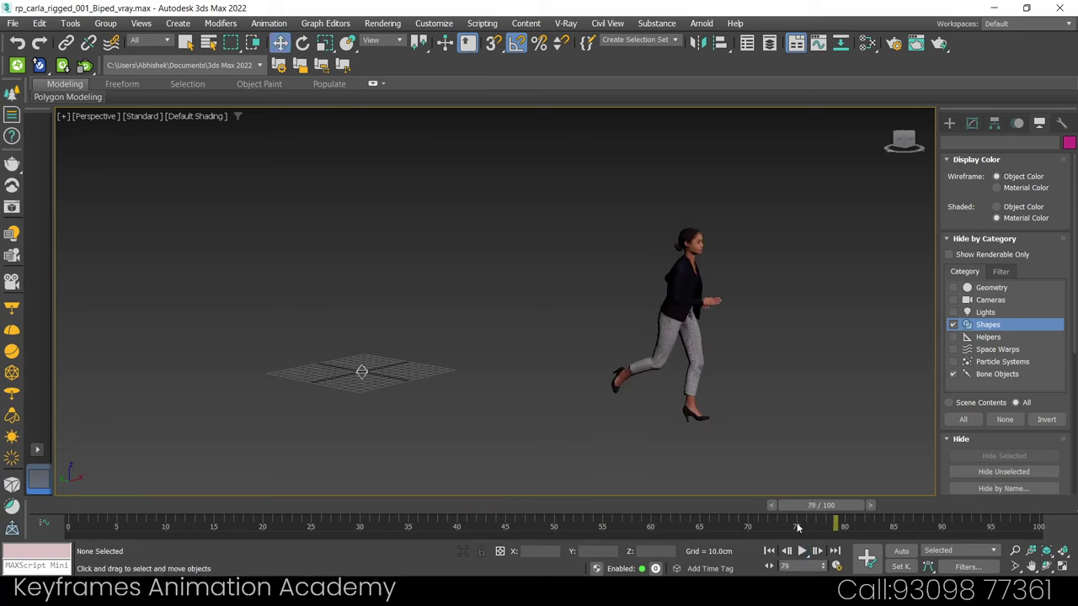
drag(845, 512, 68, 512)
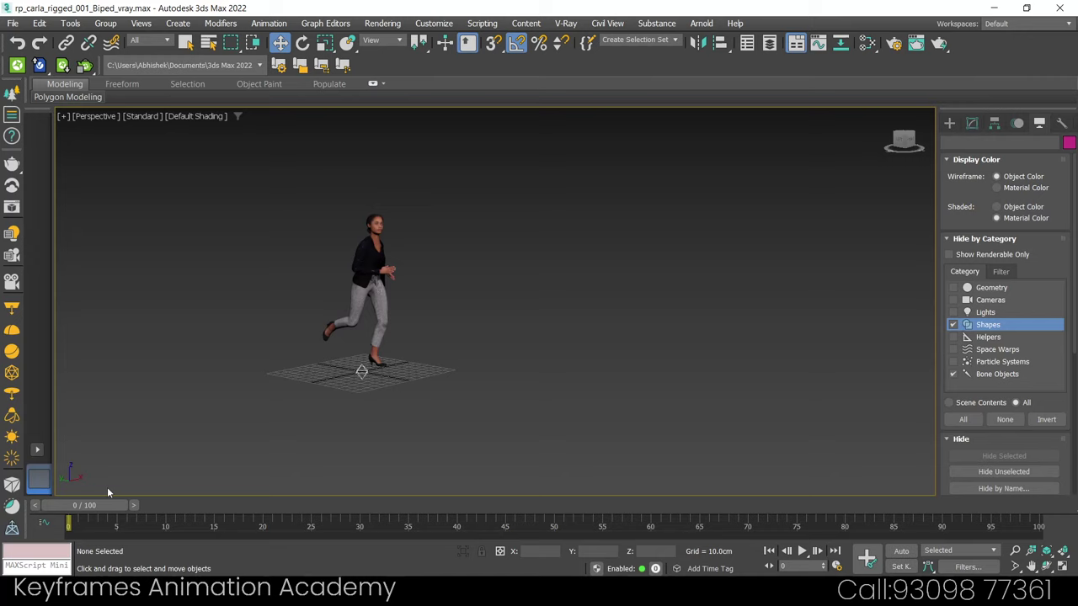
click(949, 123)
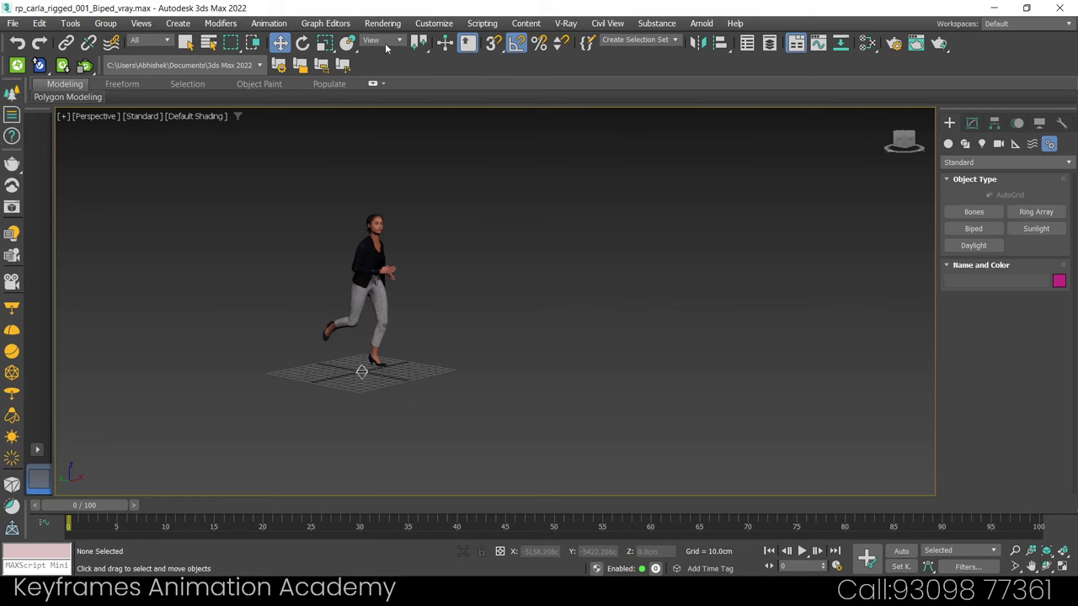
click(325, 23)
- Give the Biped Pelvis tracks the Loop out-of-range type in the Curve Editor, then close it
click(360, 47)
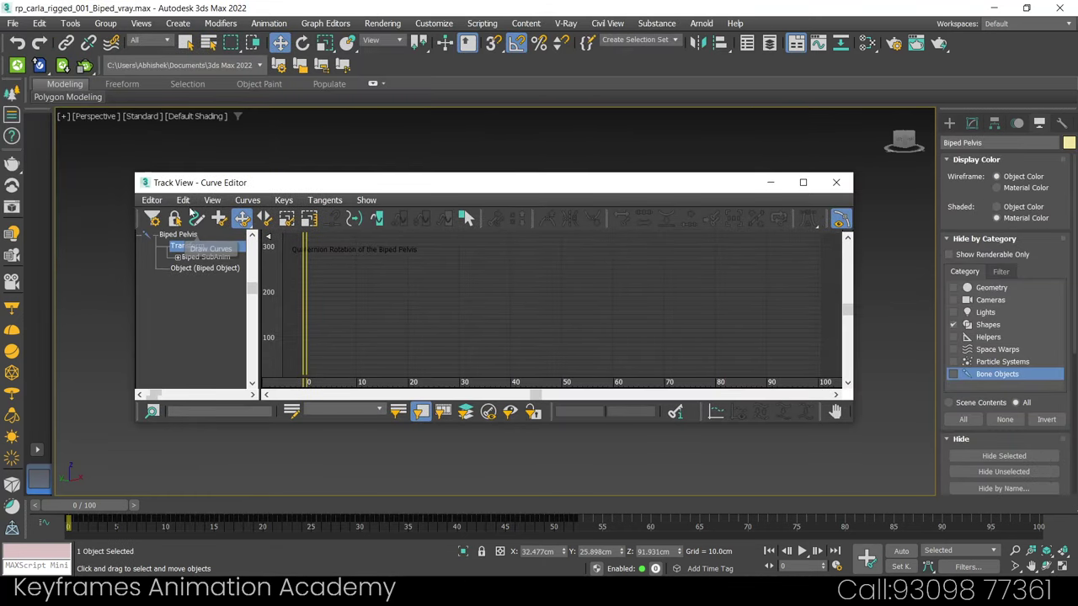
click(187, 202)
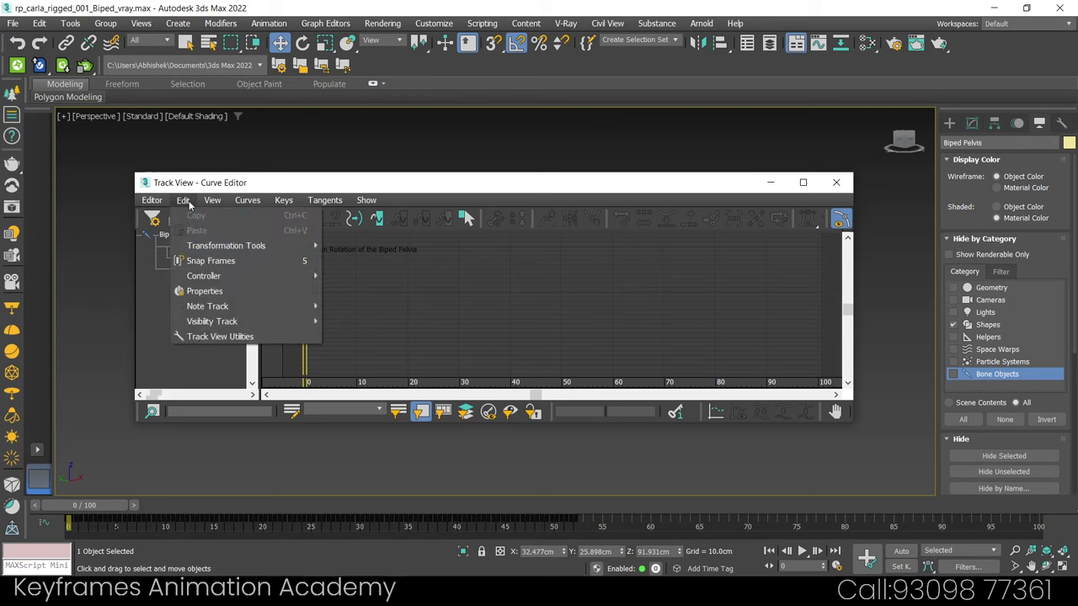
mouse_move(204, 276)
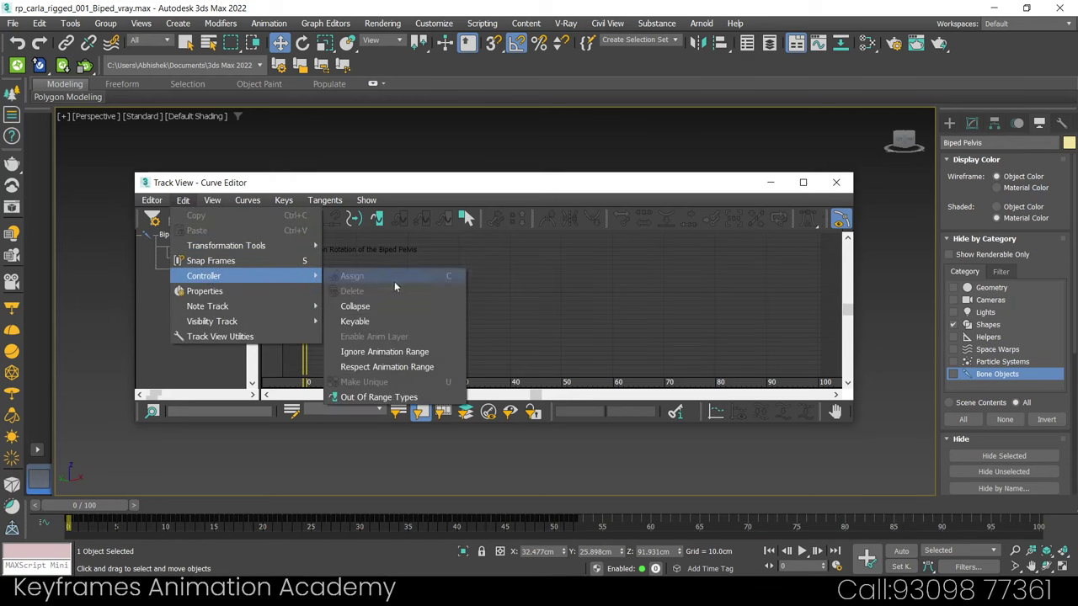
click(390, 400)
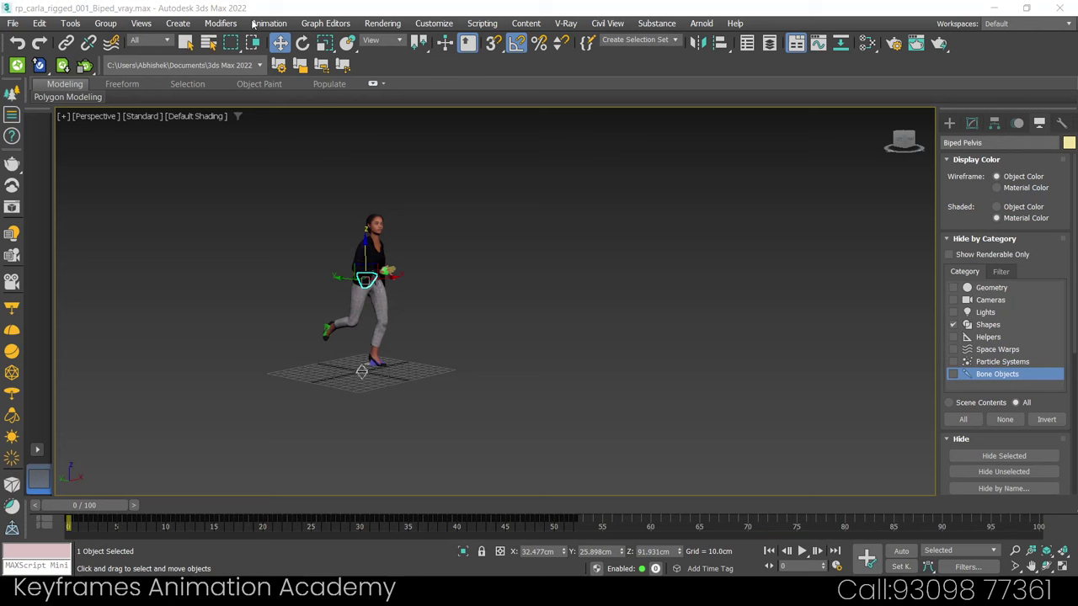
click(325, 23)
click(326, 45)
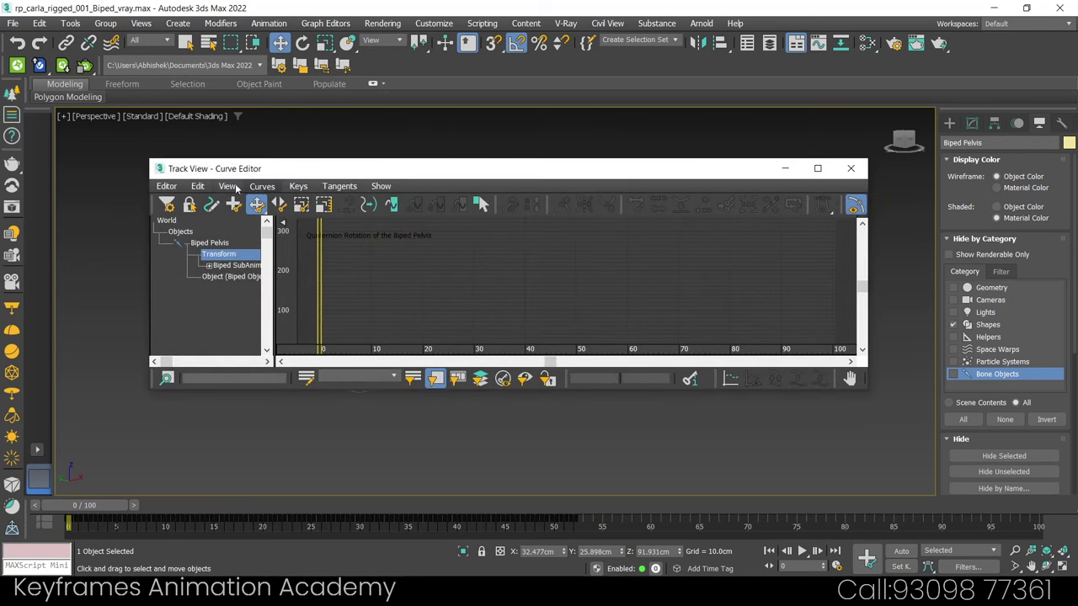
click(197, 186)
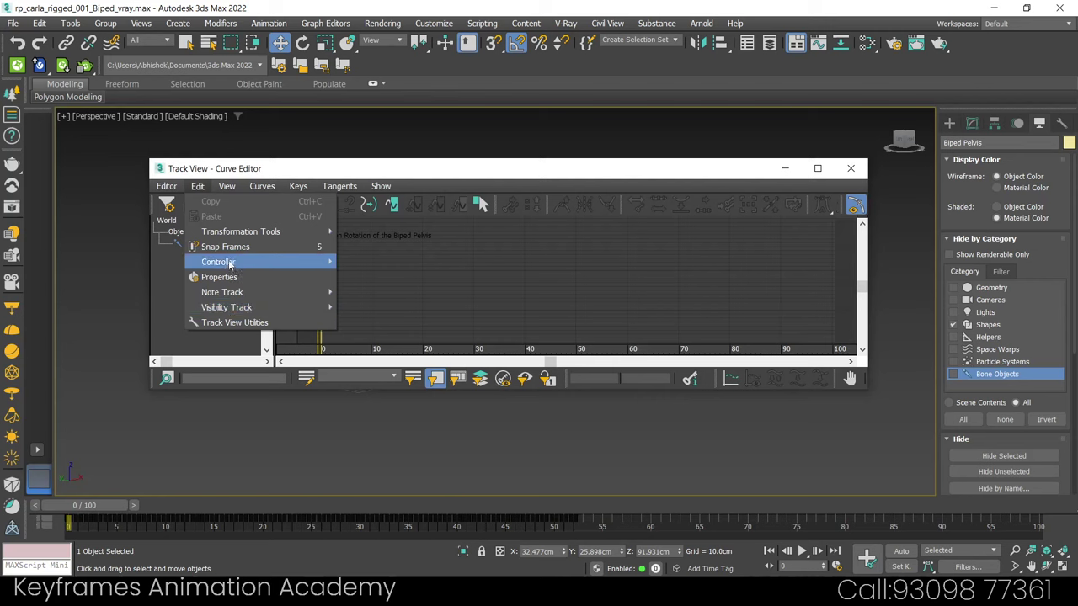
mouse_move(217, 262)
click(393, 384)
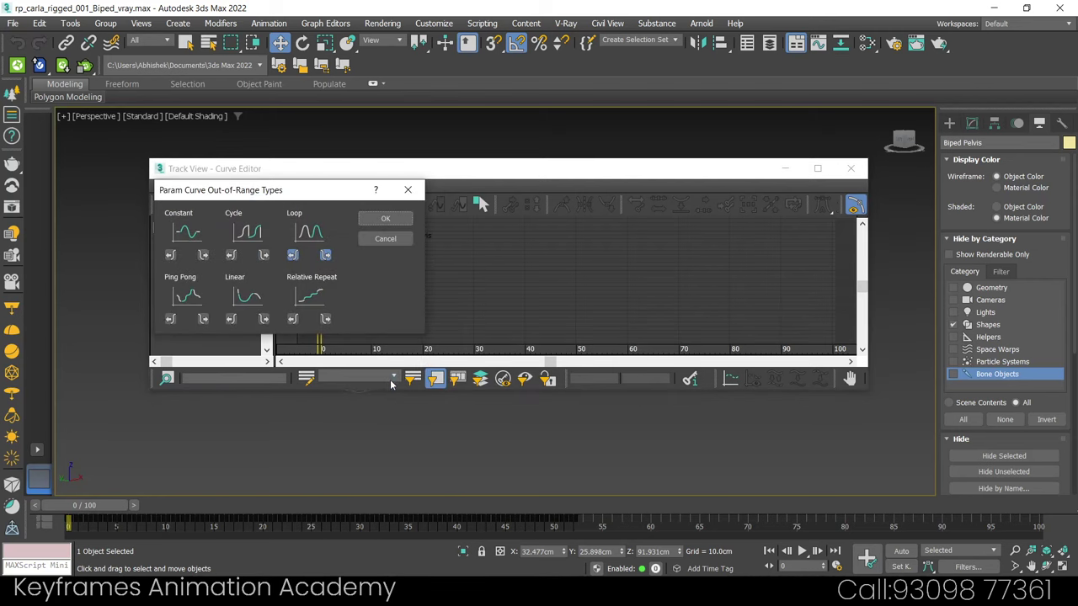
click(386, 220)
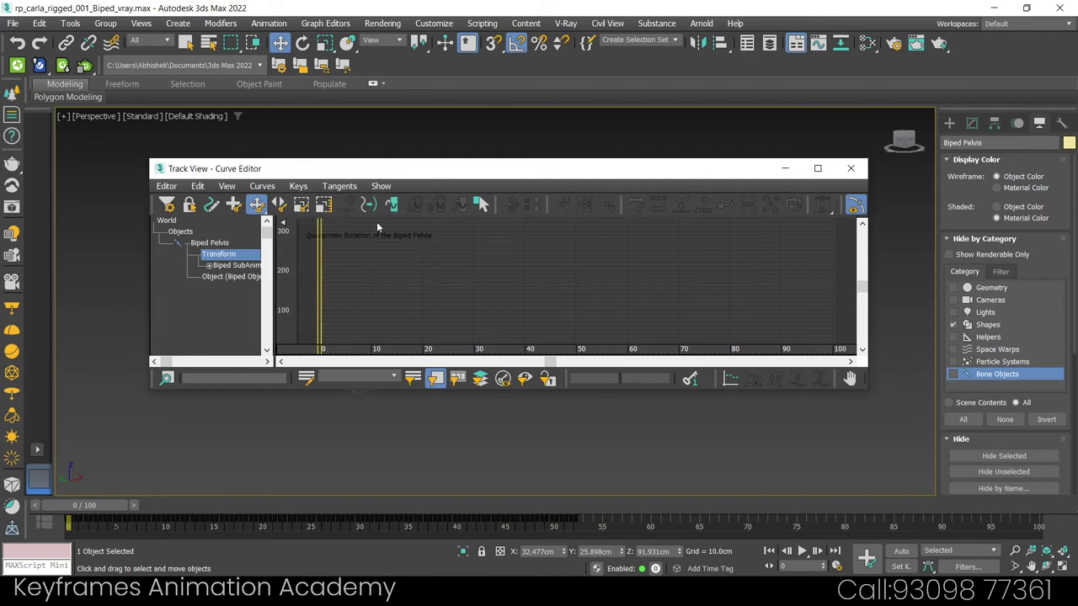
middle_drag(409, 272, 488, 192)
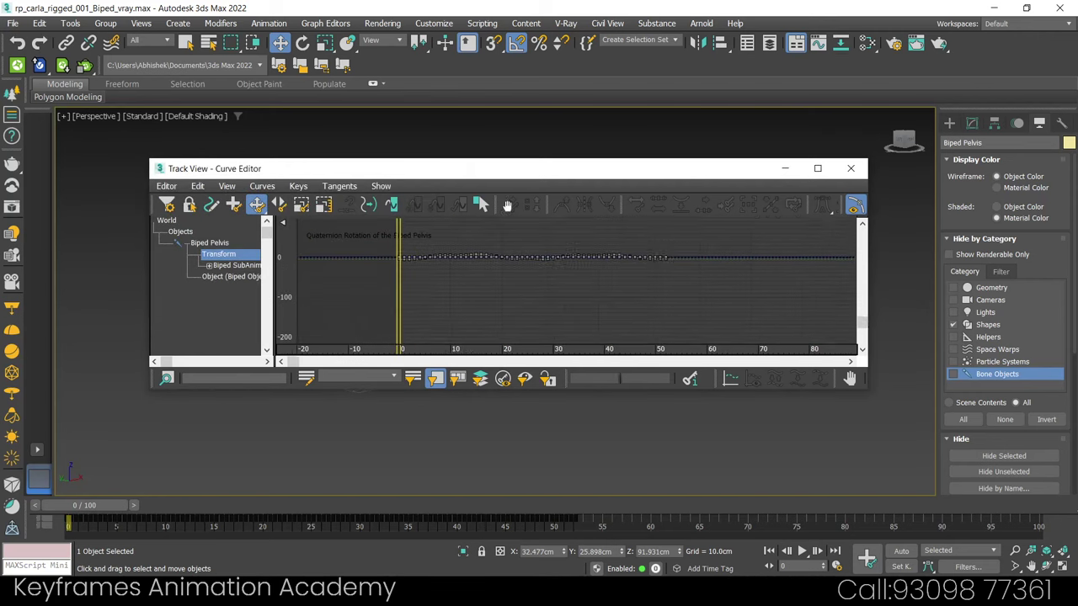
click(850, 168)
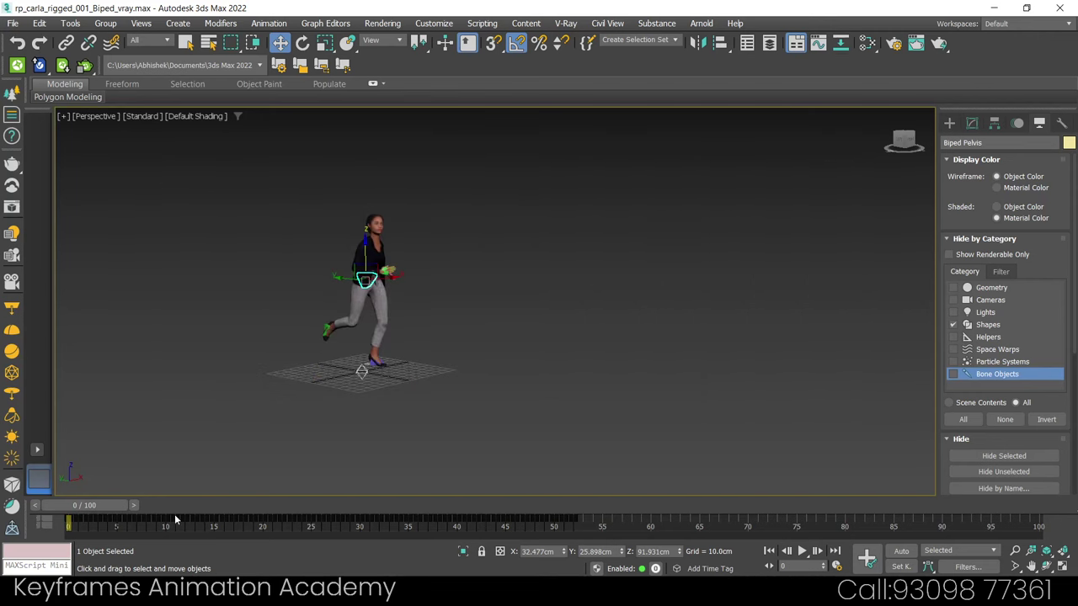
- Play the looped jog, scrub back to the start, and show the biped's Motion panel
click(803, 553)
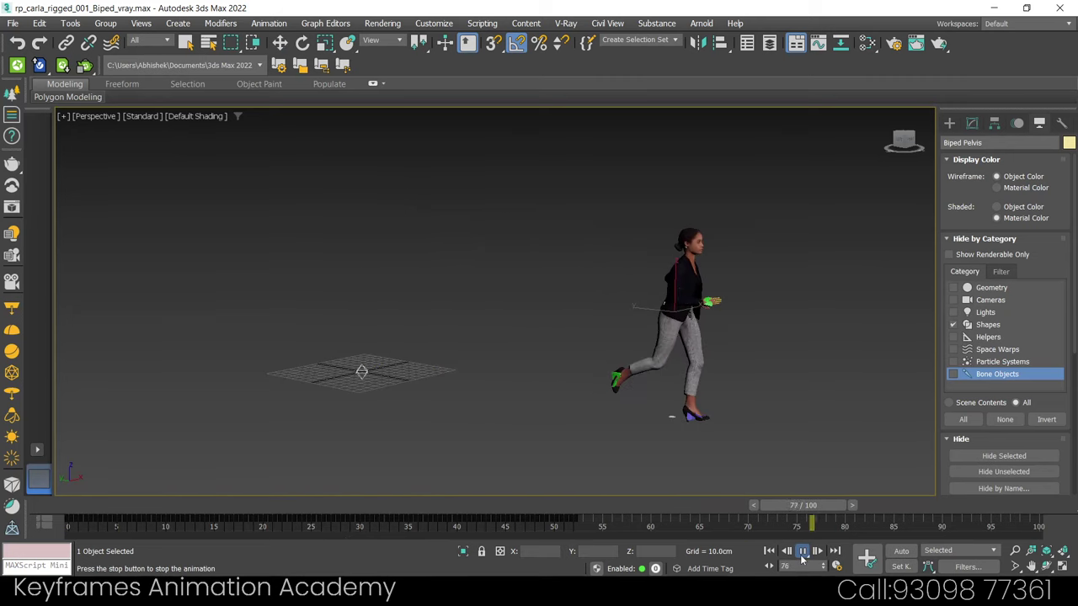
click(802, 552)
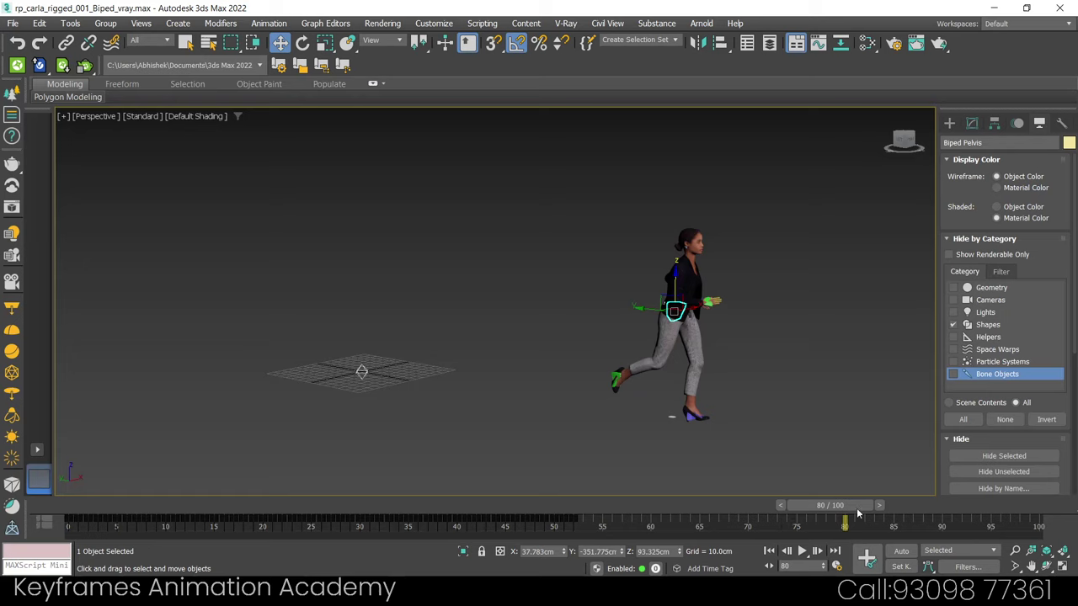
drag(829, 505, 34, 506)
key(w)
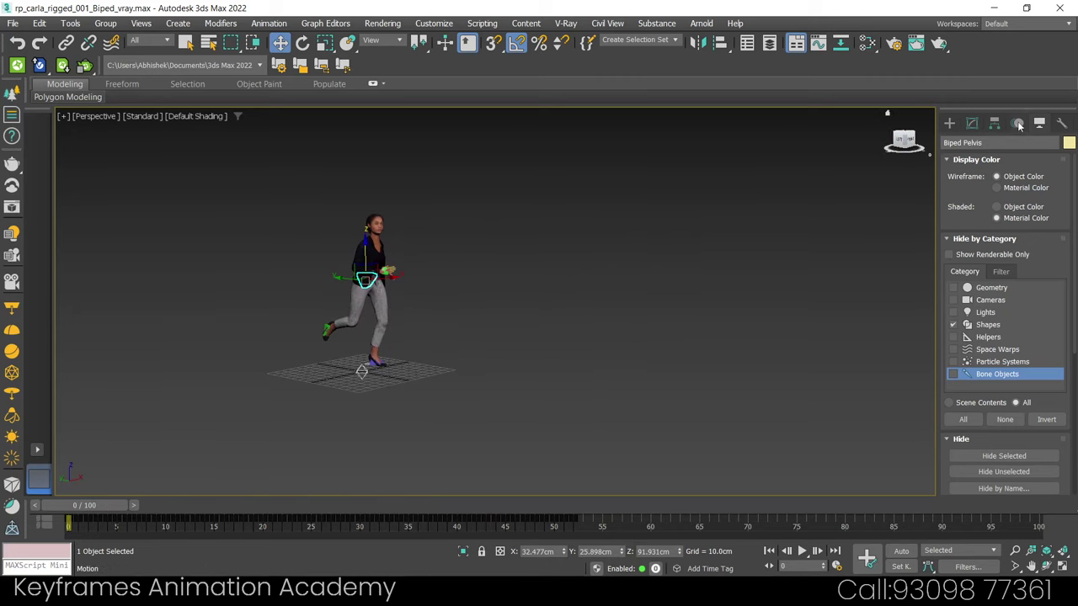
click(1018, 125)
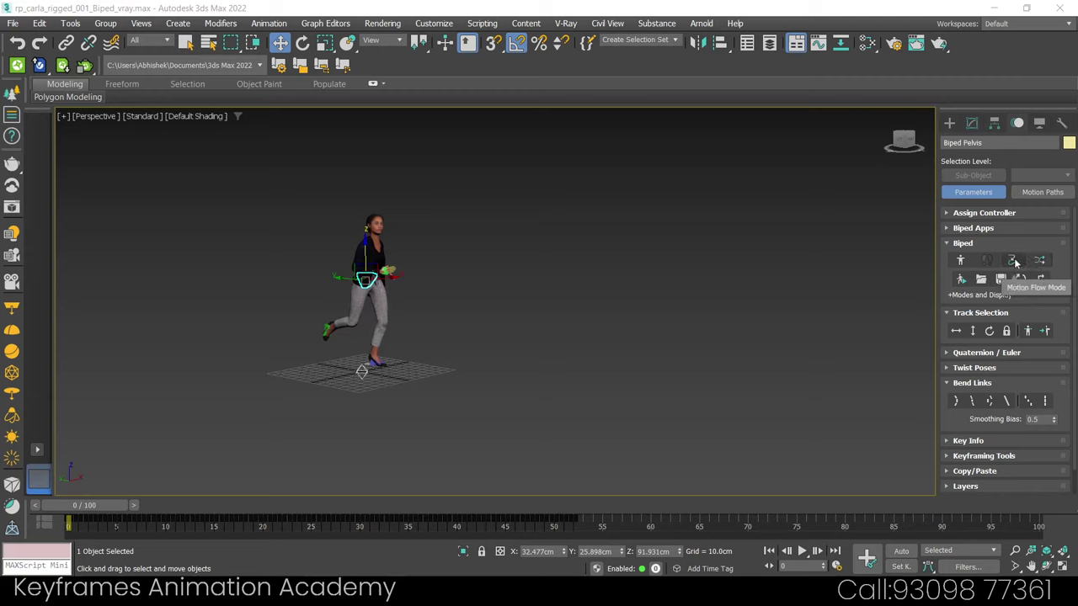
- Turn on the biped's Motion Flow mode and show the empty Motion Flow Graph
click(1013, 261)
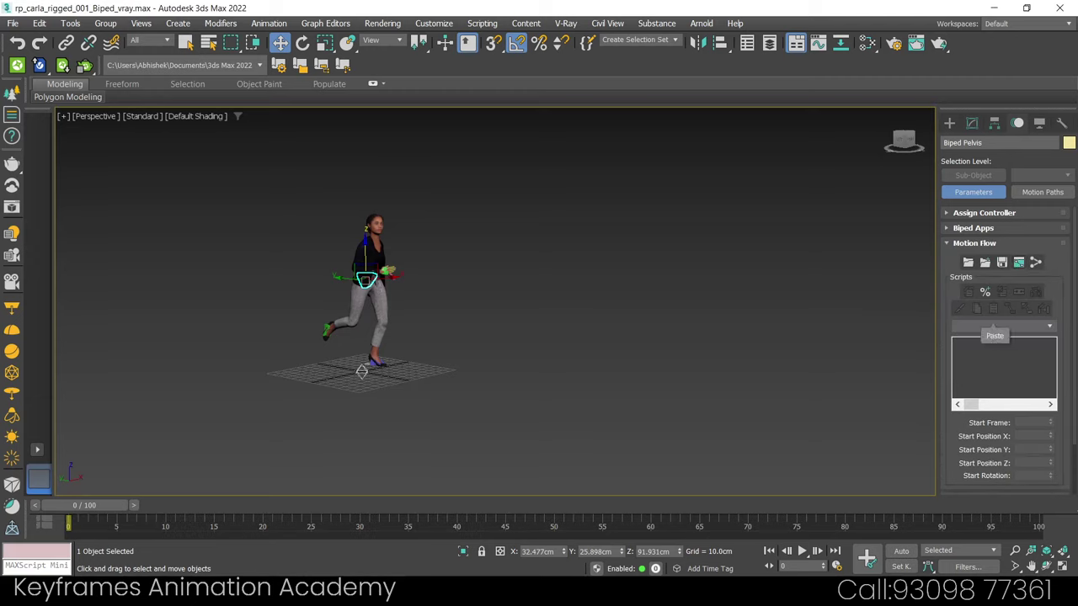
click(1014, 268)
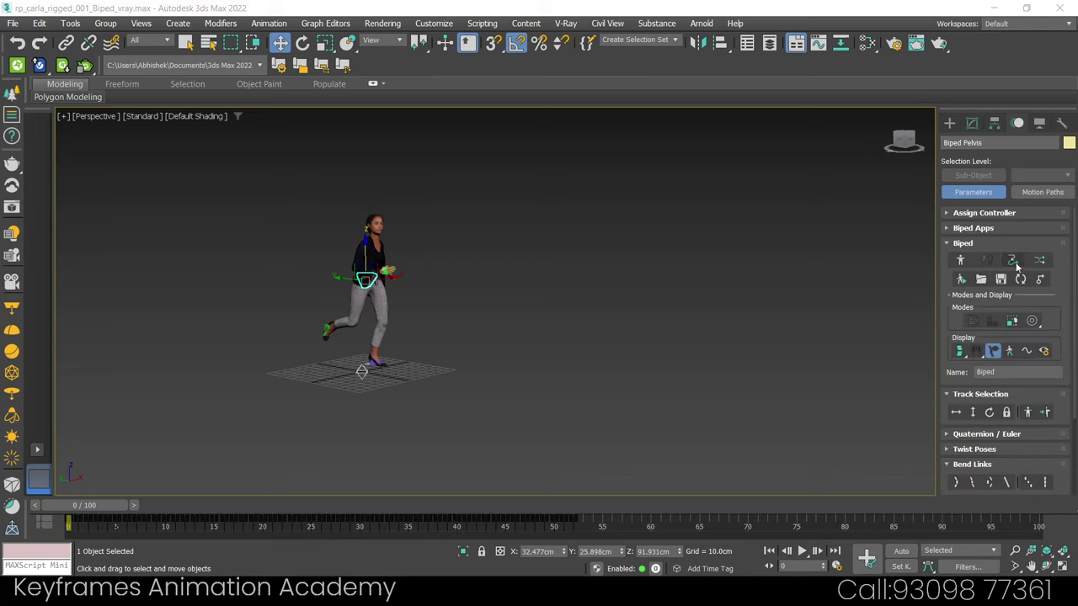
click(1014, 267)
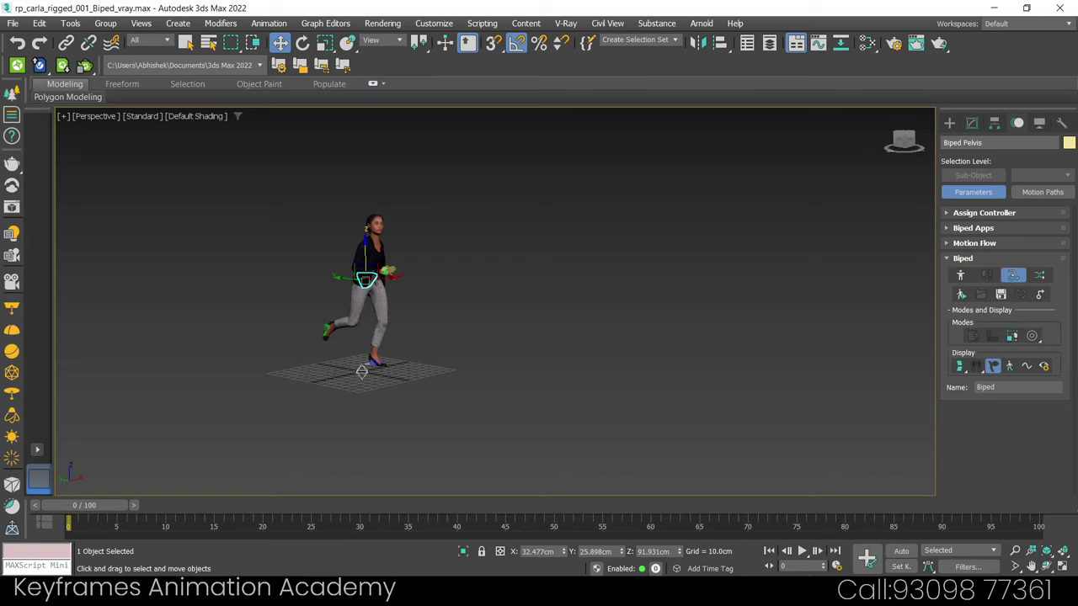
click(949, 244)
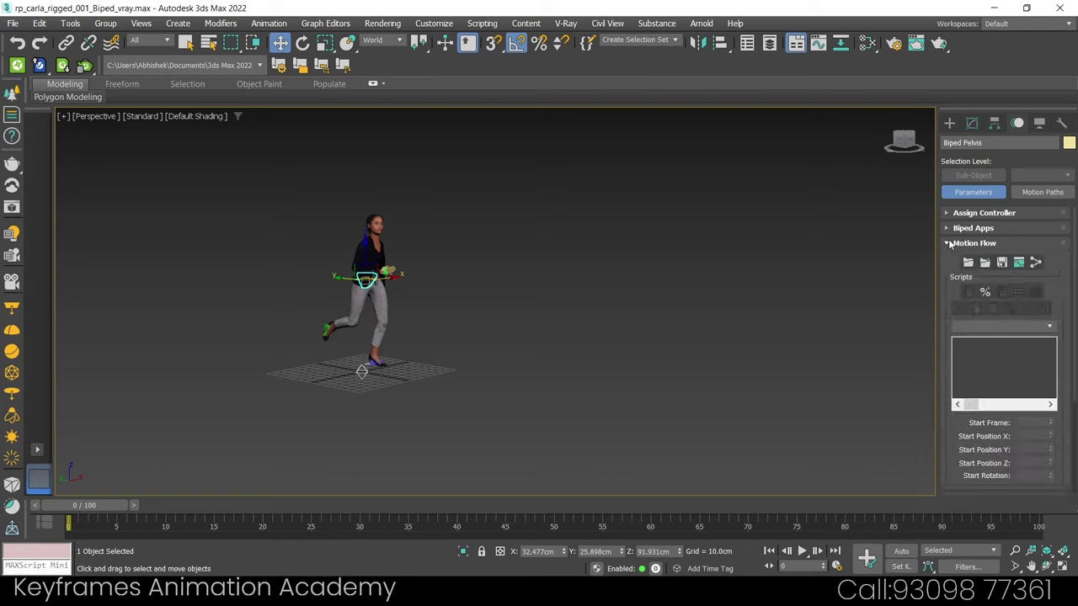
click(1018, 264)
- Create a clip1 node in the Motion Flow Graph
drag(410, 187, 527, 173)
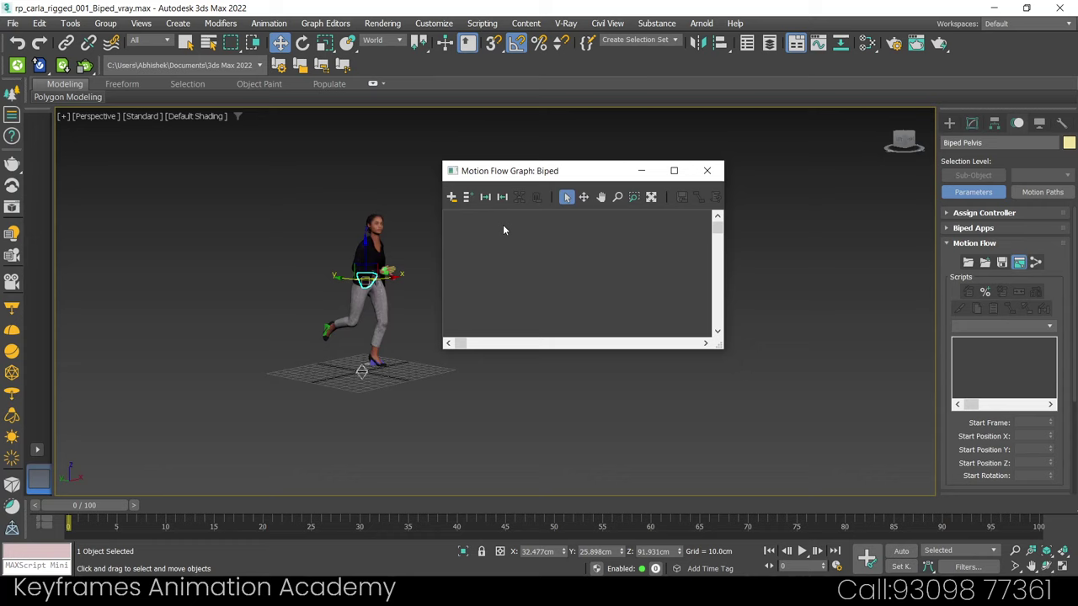
click(451, 197)
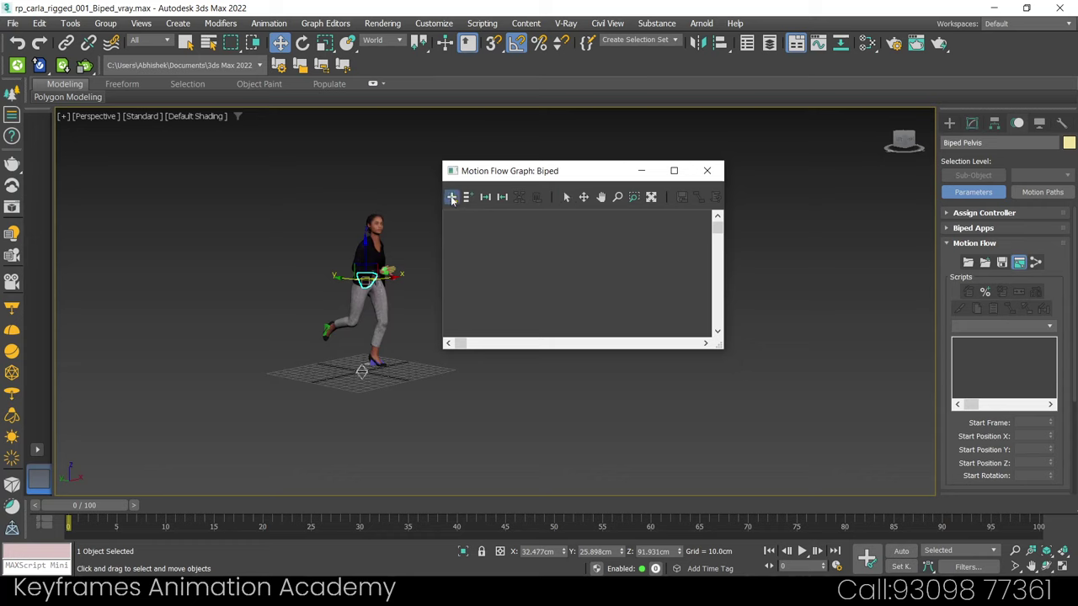
click(510, 253)
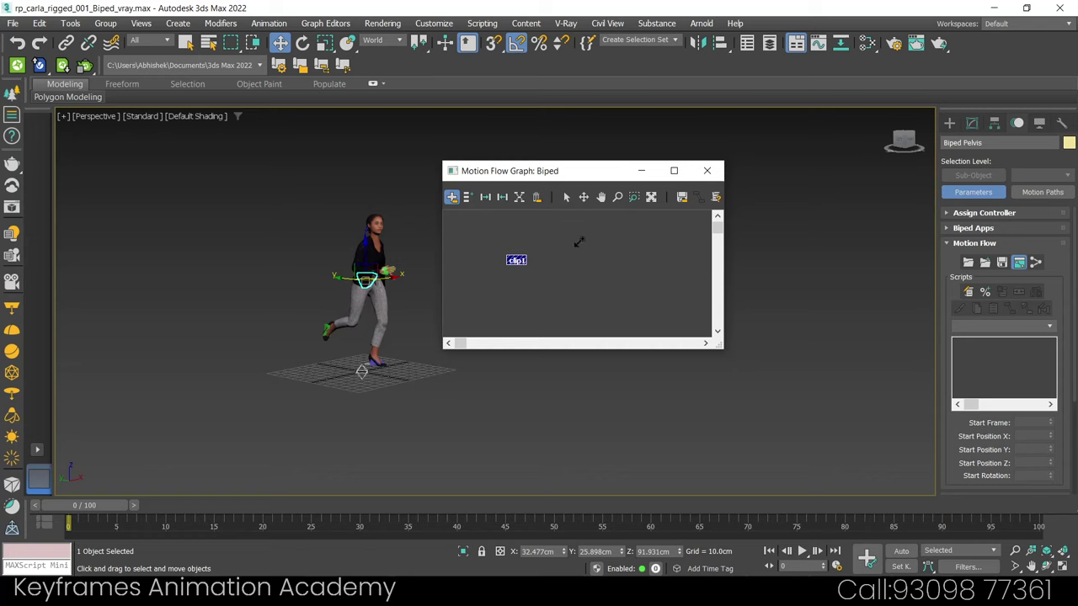
click(568, 197)
- Open clip1's properties and browse for a .bip motion file in the Jog folder
right_click(514, 260)
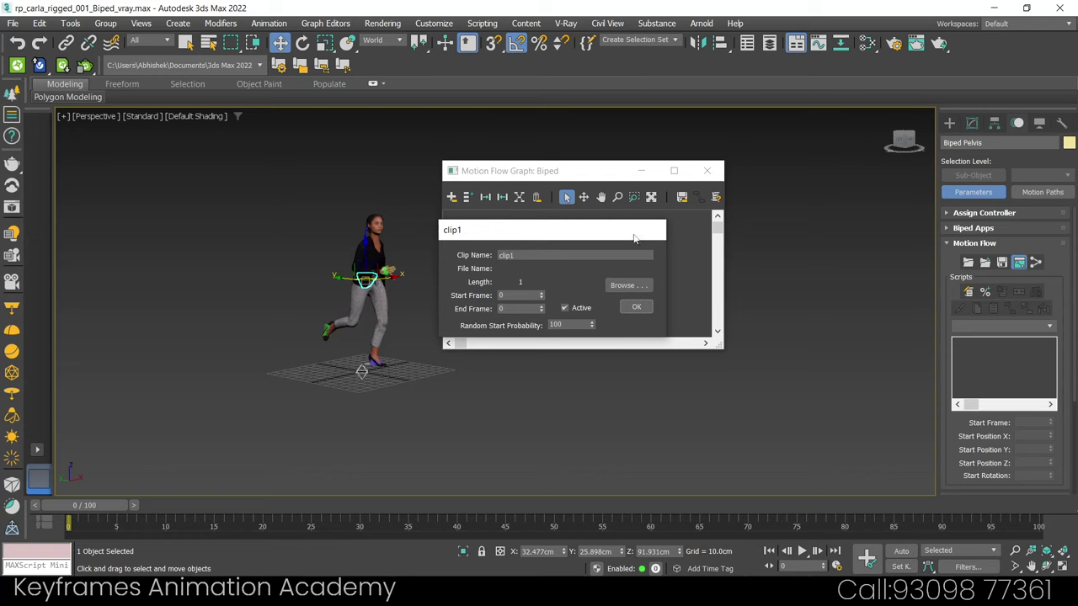
click(643, 311)
right_click(516, 262)
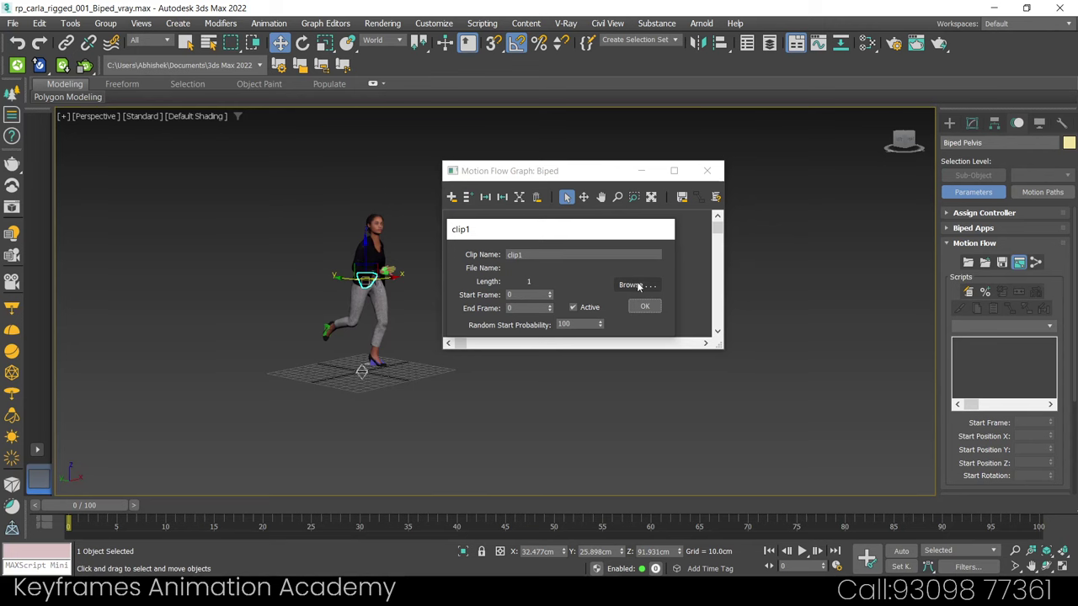
click(638, 286)
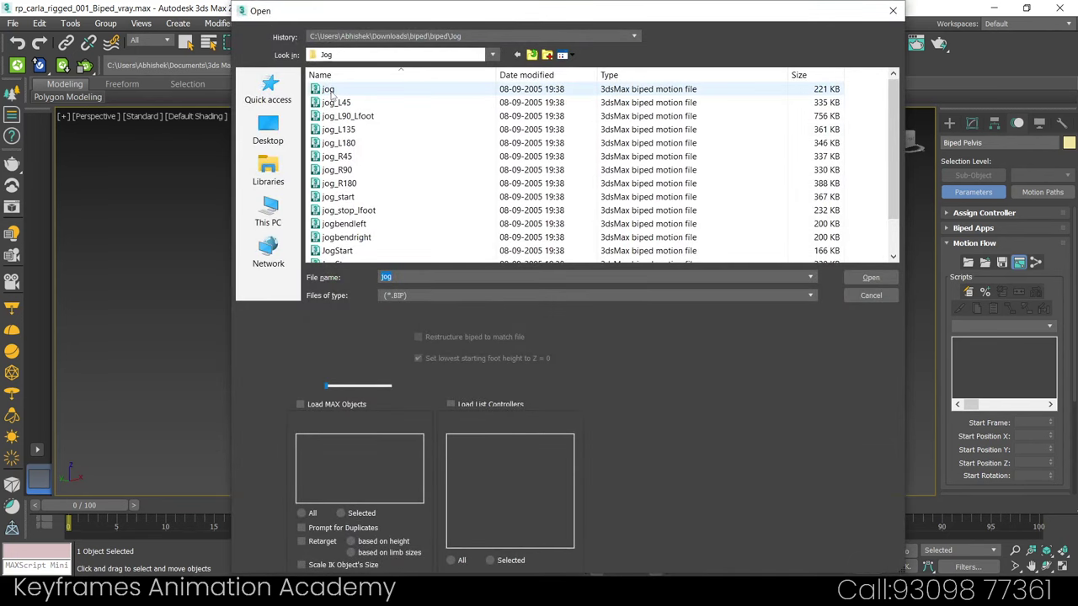
- Load jog.bip (53 frames, 0–52) into the clip and confirm its properties
click(333, 92)
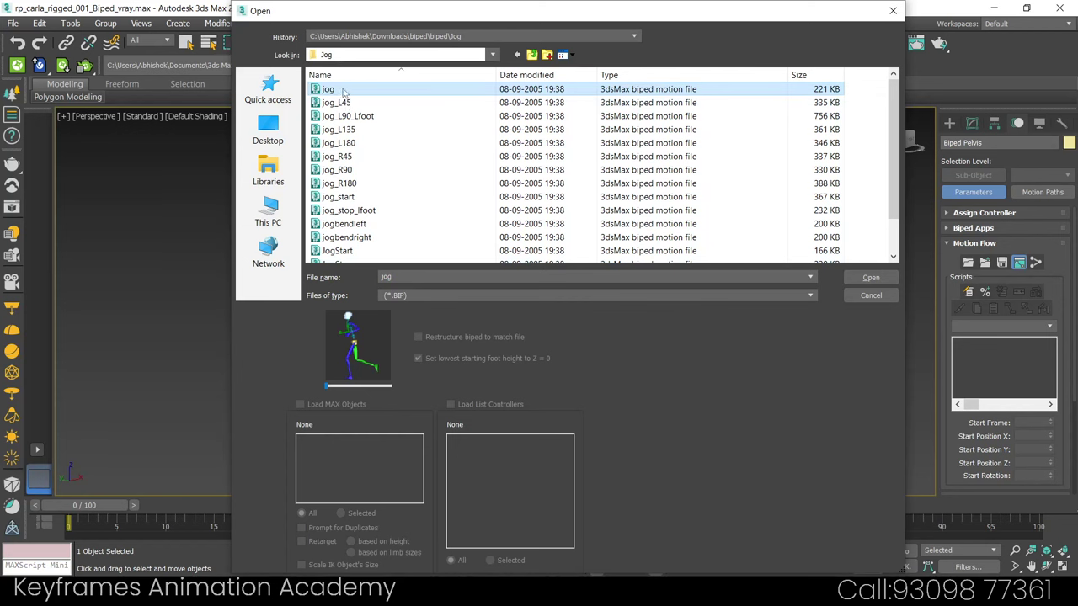
click(871, 277)
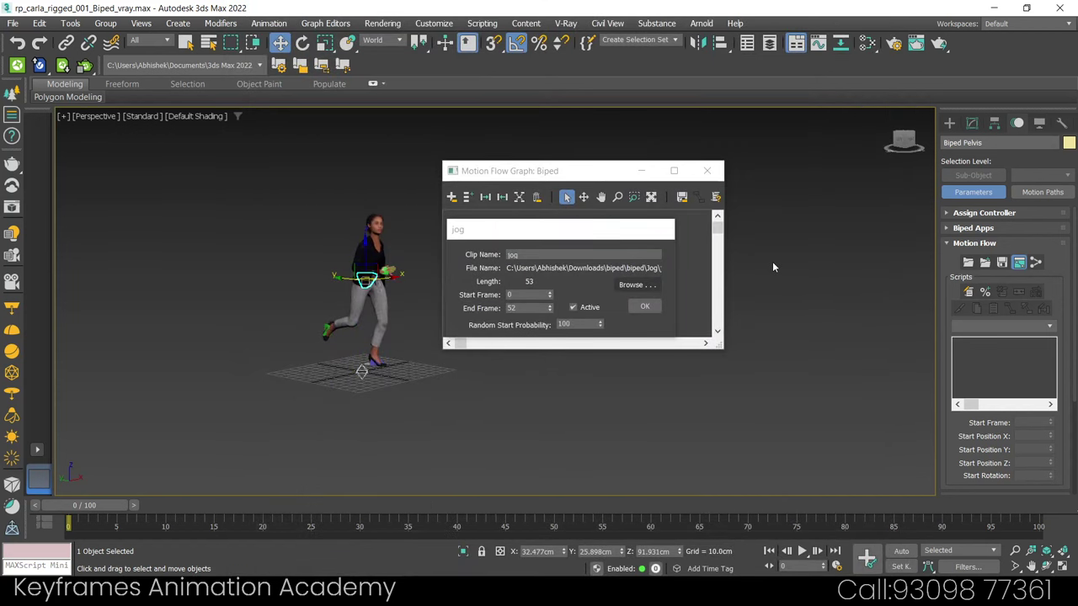
click(645, 308)
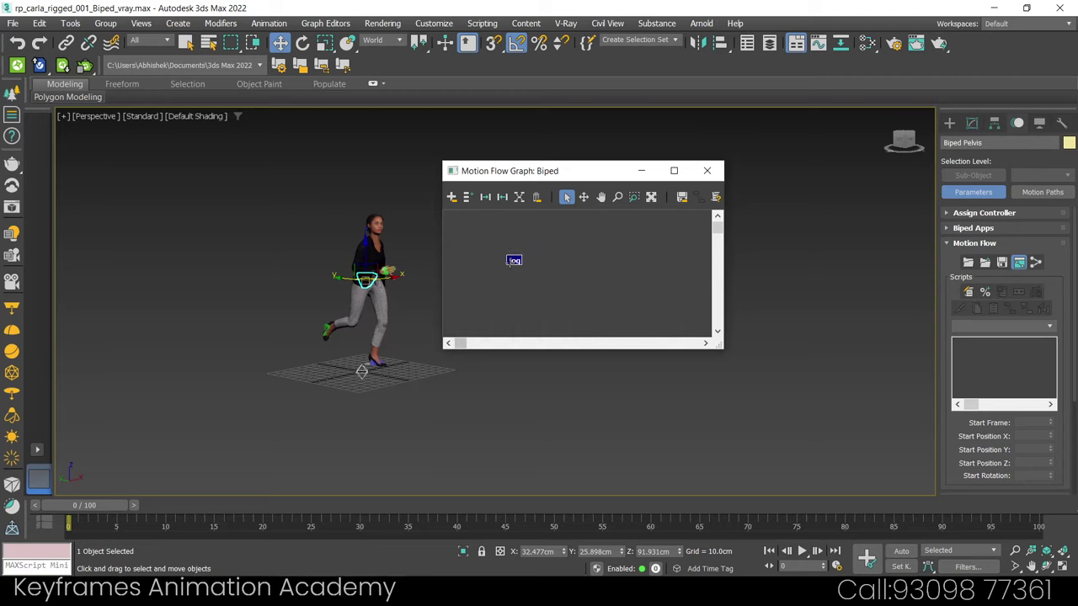
- Create all transitions for the jog clip, including jog-to-itself, and begin defining a Motion Flow script
click(512, 261)
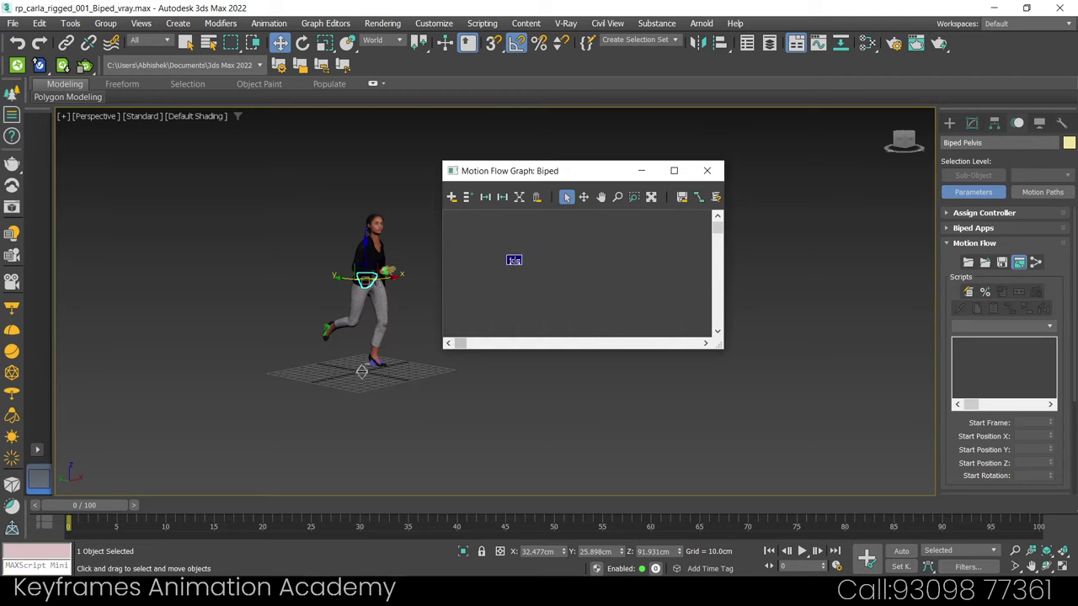
click(519, 197)
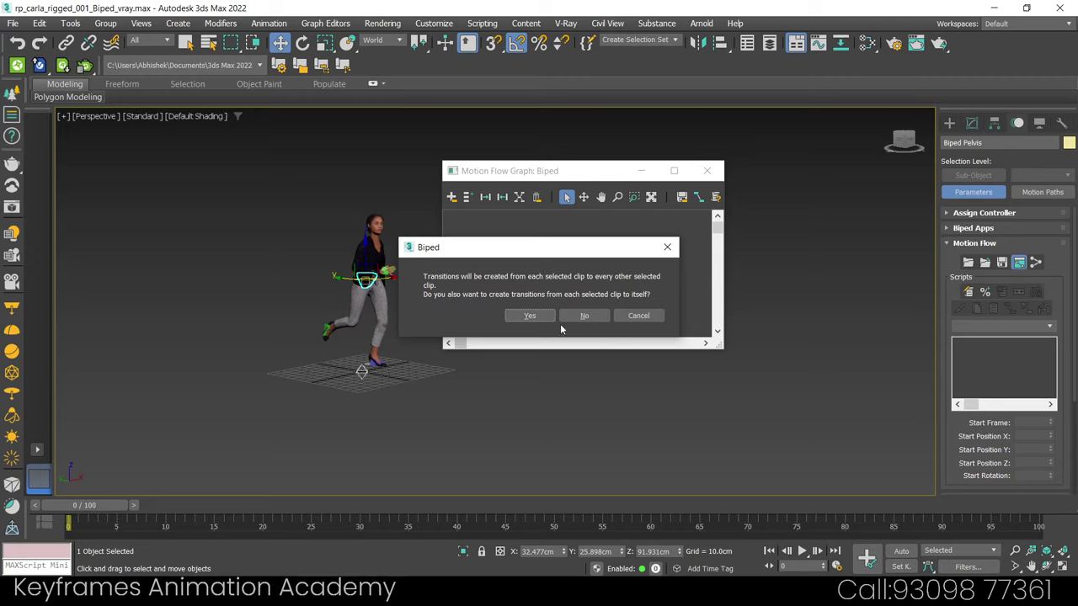
click(530, 315)
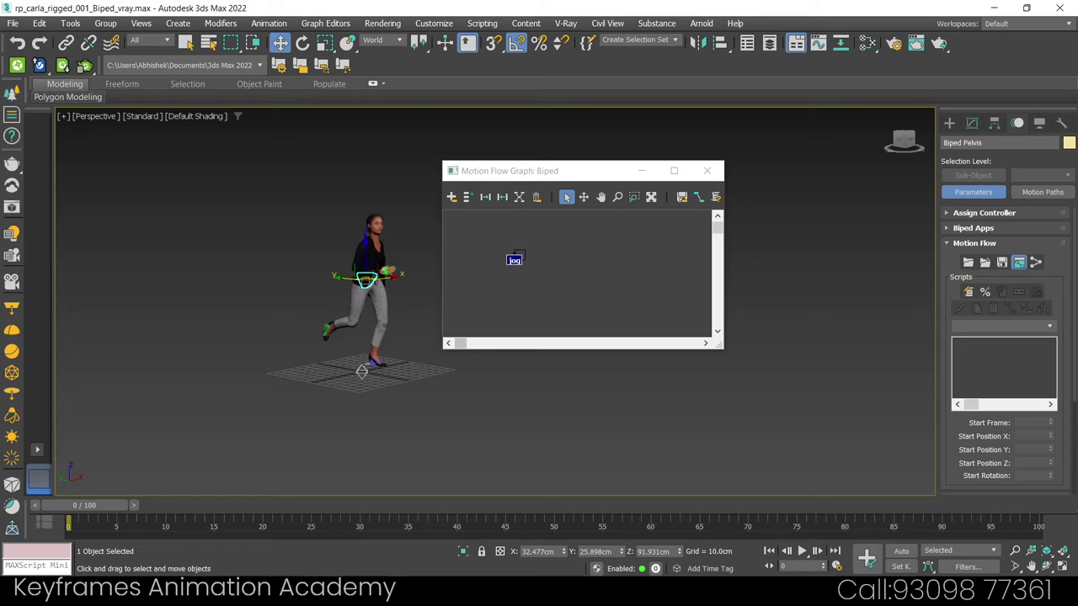
click(514, 260)
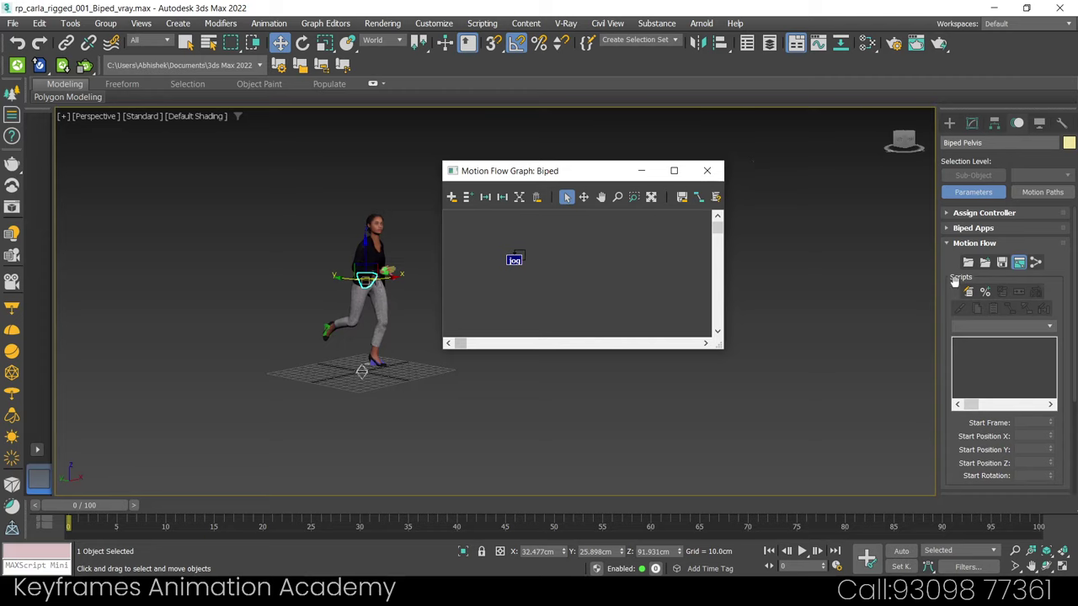
click(969, 292)
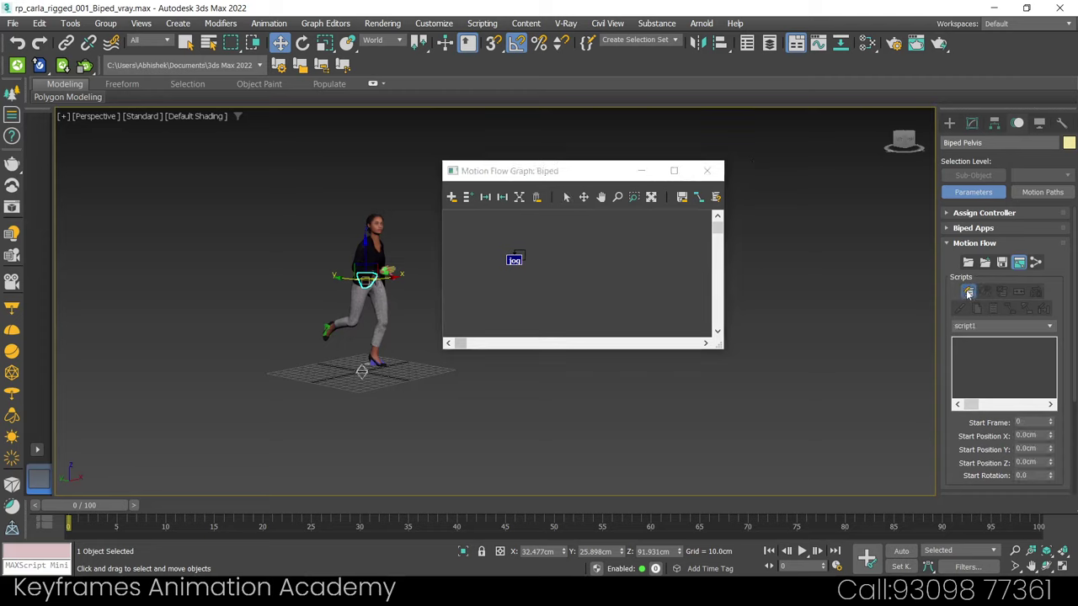
- Create a brand-new Motion Flow script for the biped
click(968, 292)
click(968, 292)
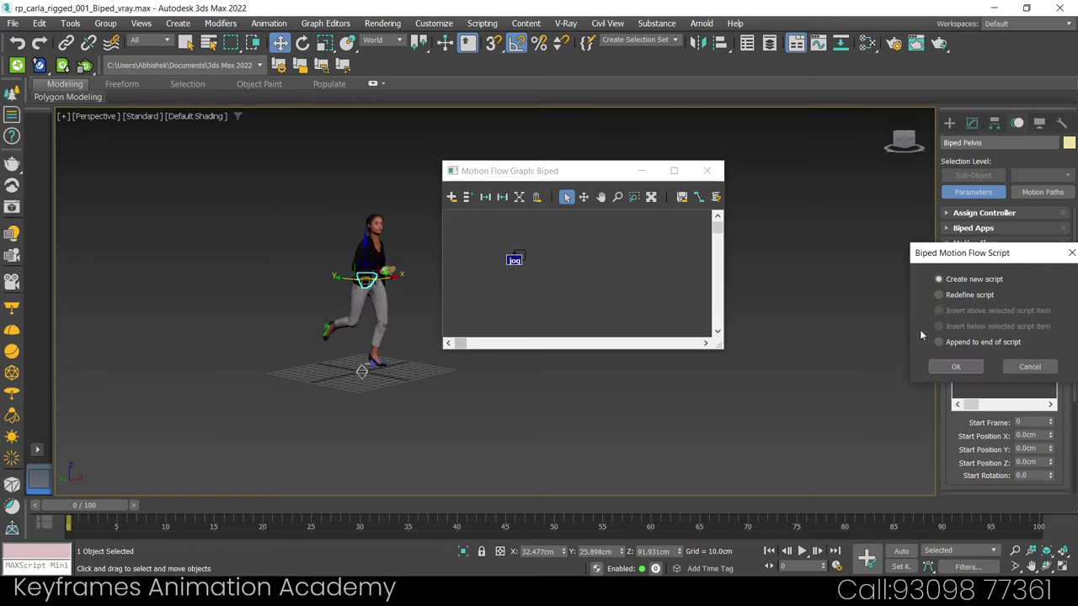
click(1024, 364)
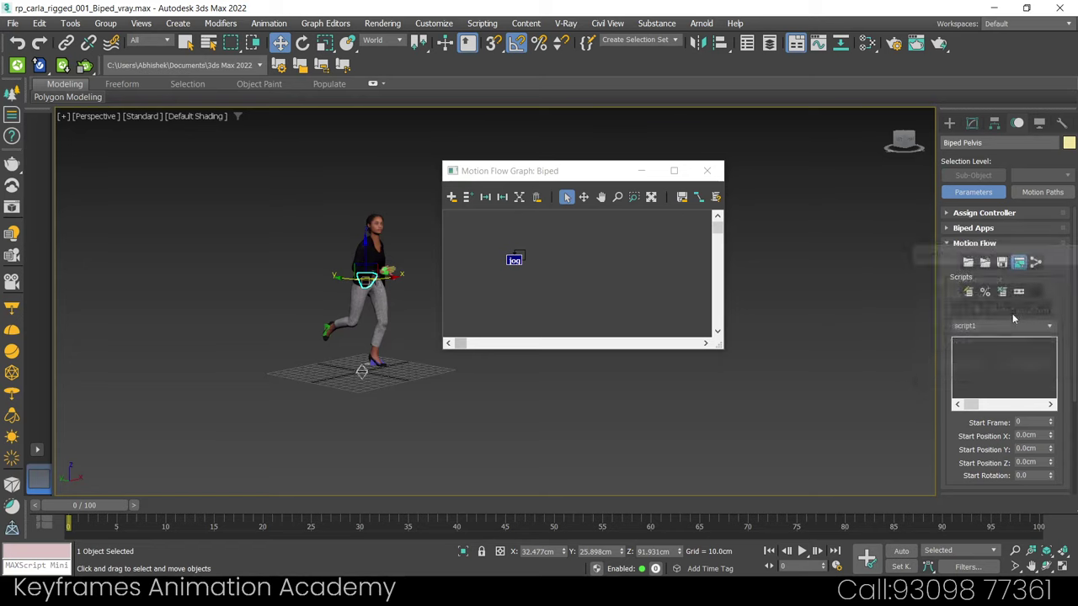
click(968, 292)
click(957, 364)
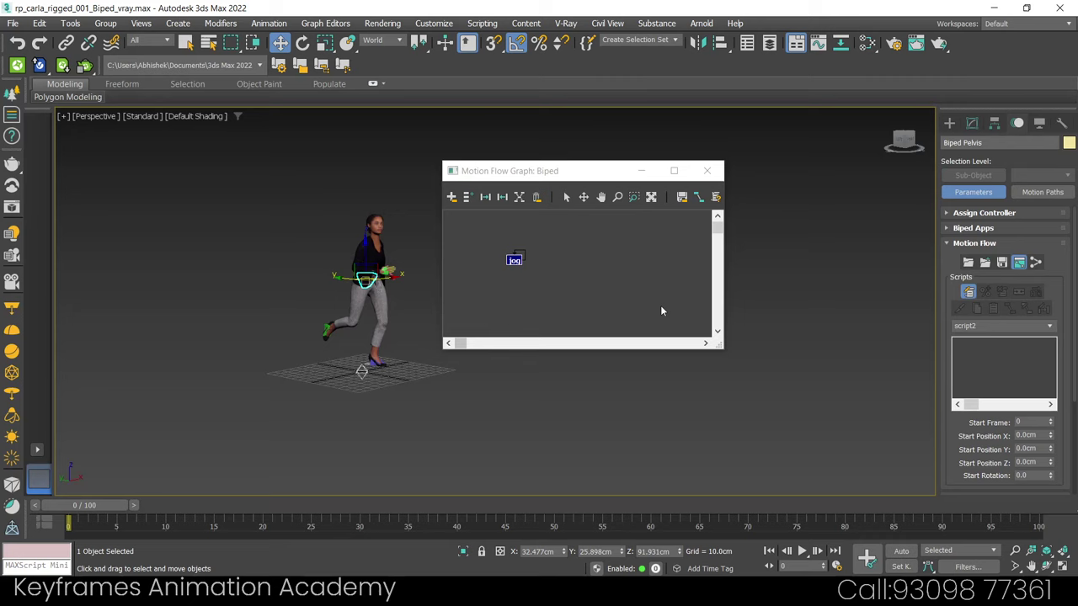
- Add the jog clip seven times to the script, extending the timeline to 239 frames
click(514, 260)
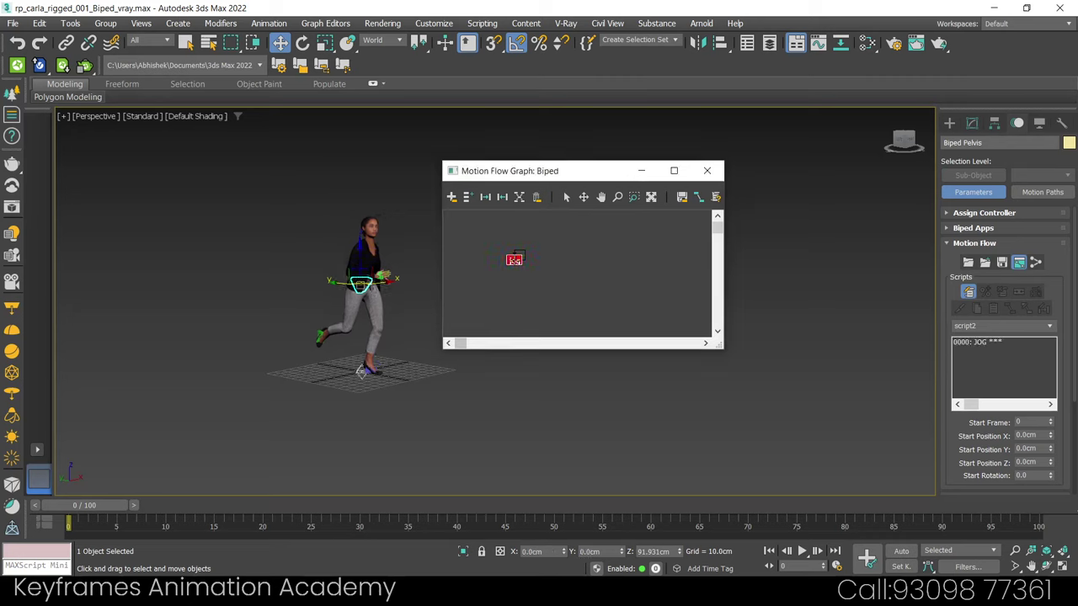
click(513, 259)
click(514, 259)
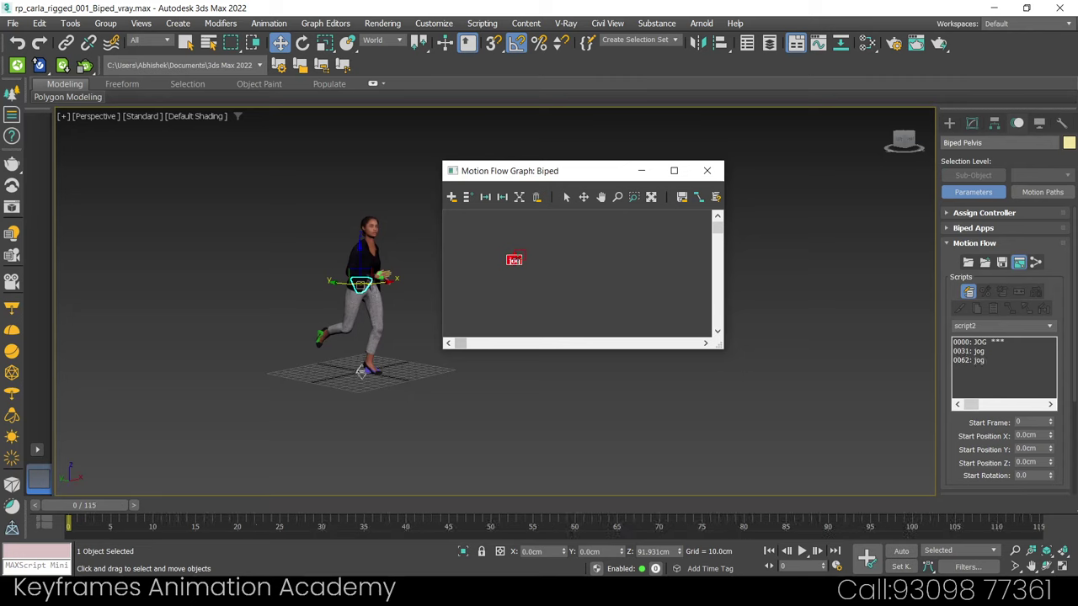
click(513, 260)
click(514, 259)
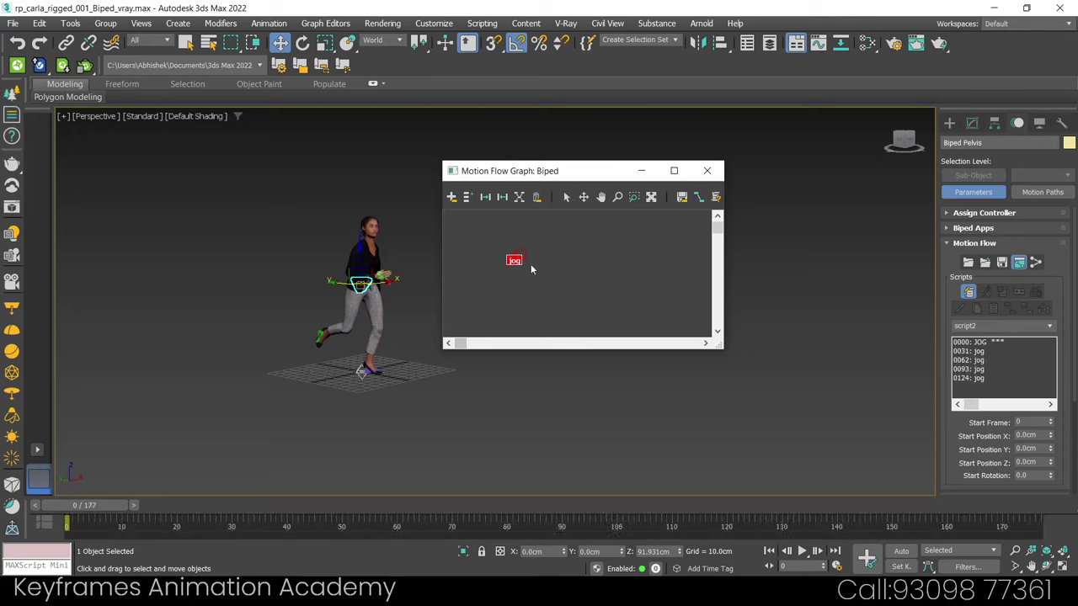
click(514, 259)
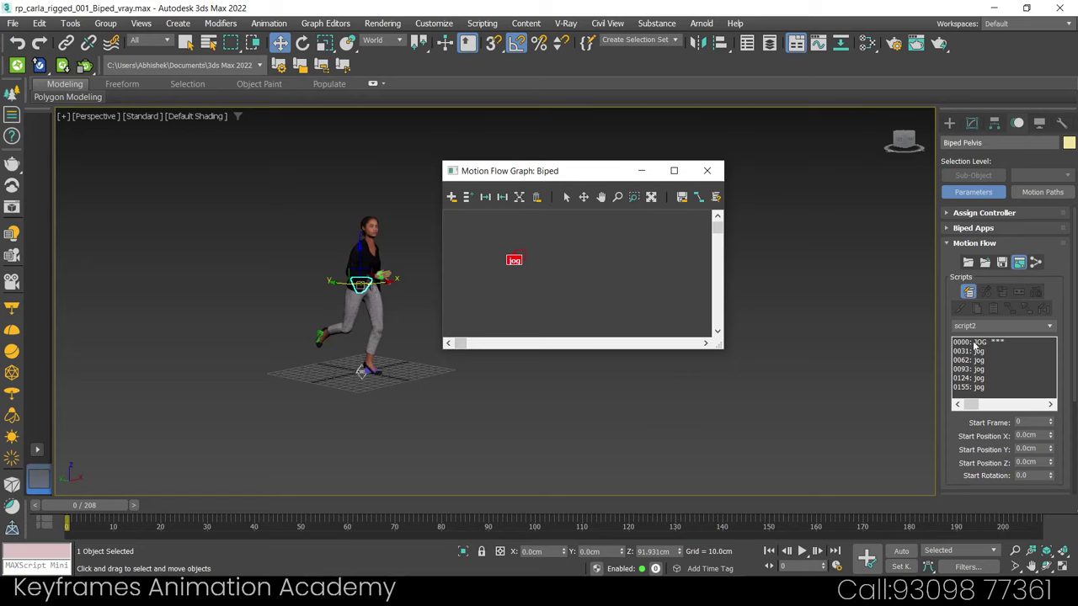
click(513, 260)
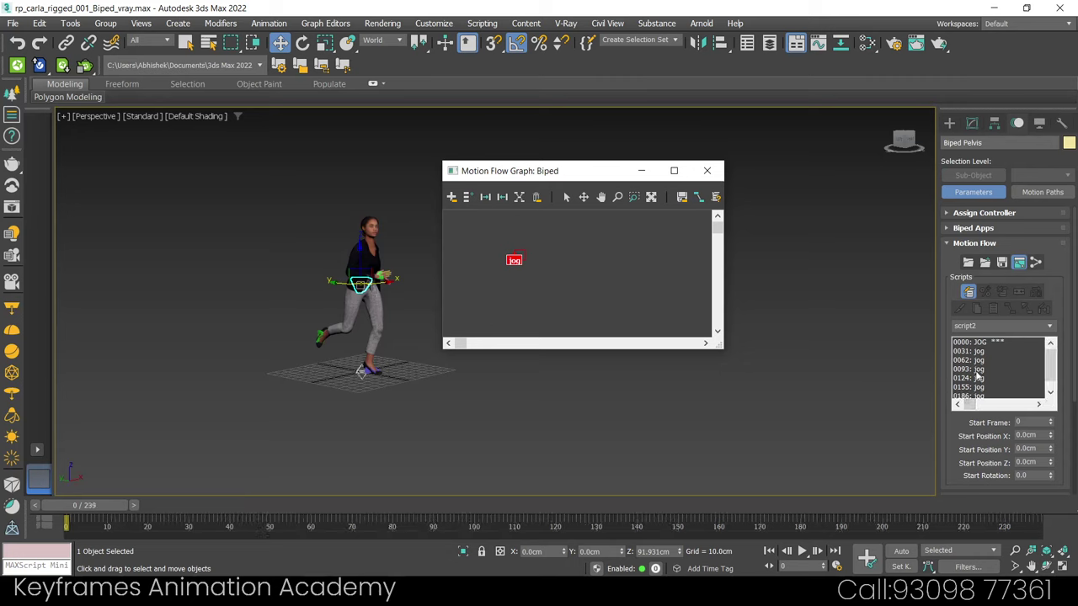
- Close the Motion Flow Graph, scrub through the jog, and return to frame 0
click(707, 172)
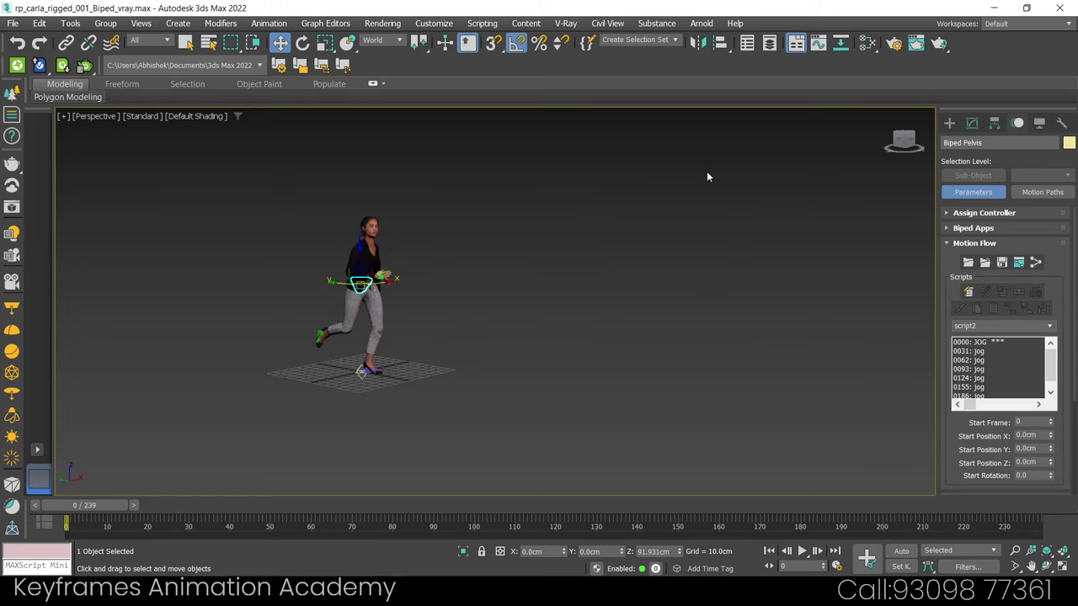
drag(106, 511, 302, 517)
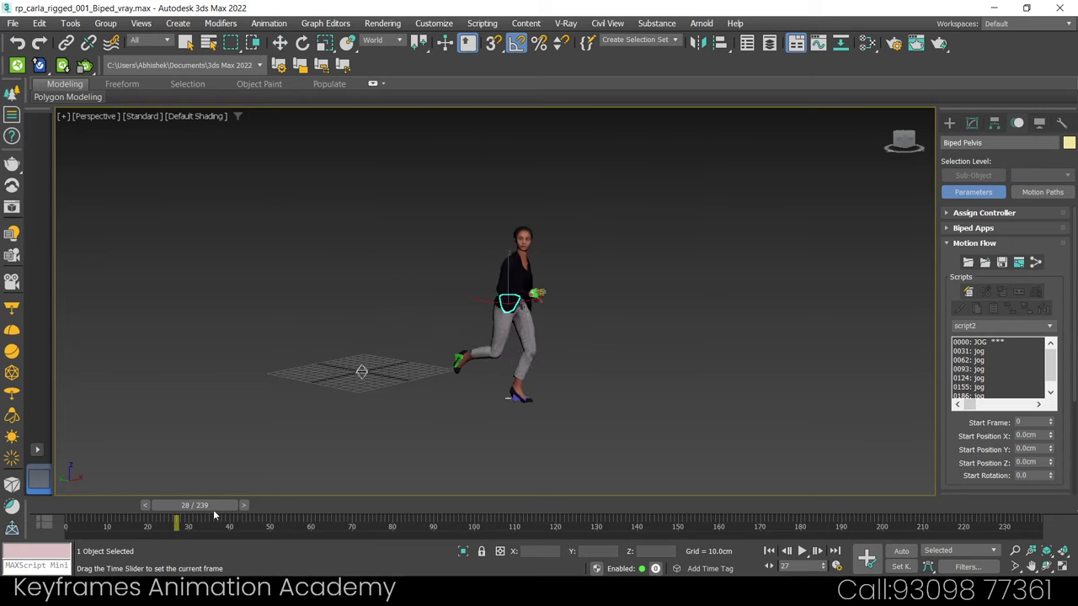
key(Home)
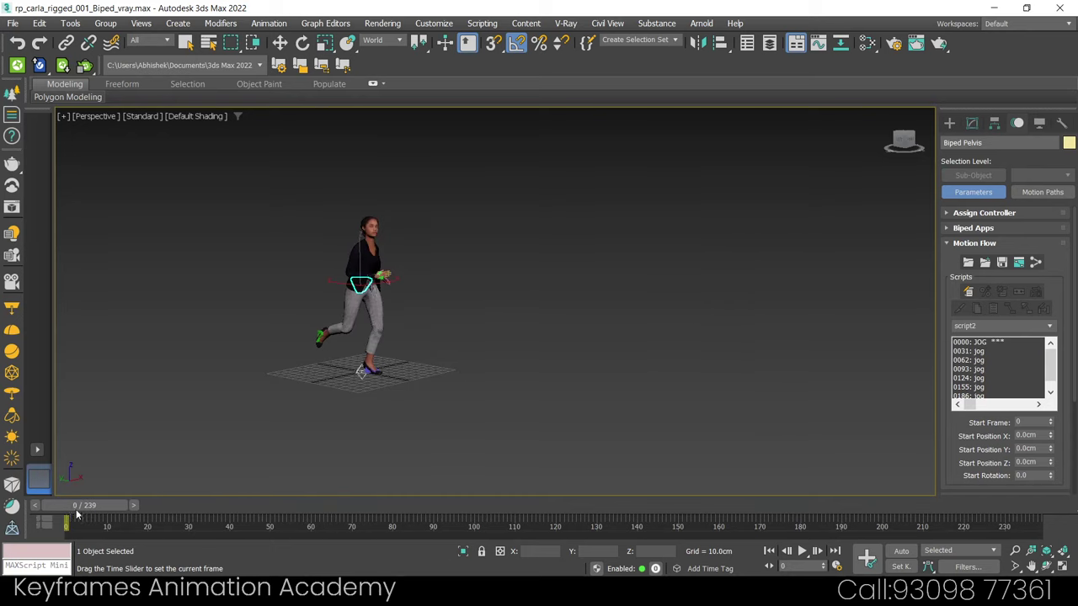
key(w)
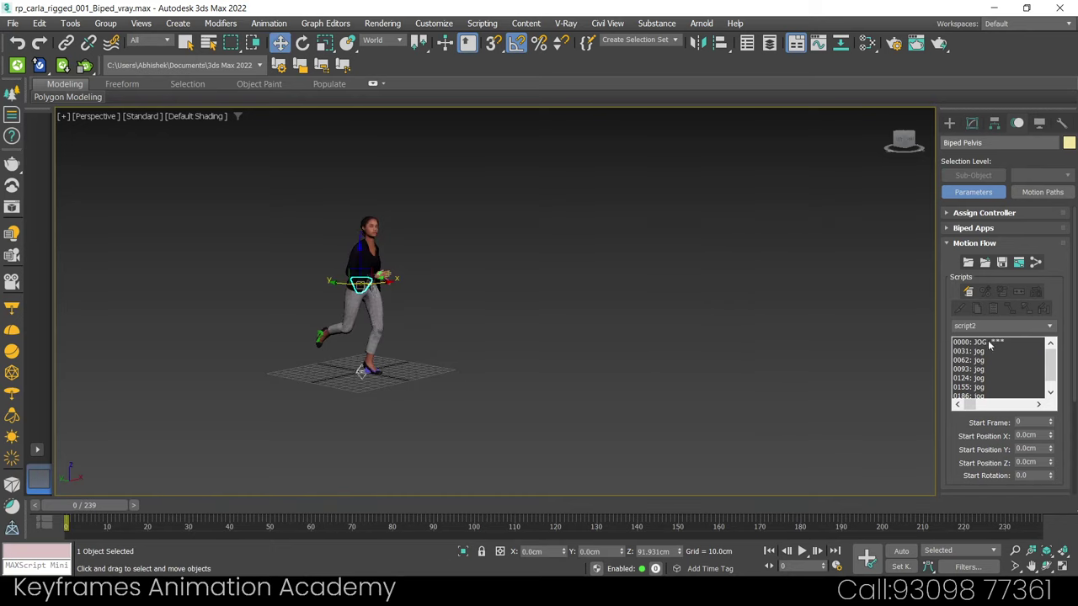
scroll(568, 335, down, 3)
scroll(575, 336, up, 1)
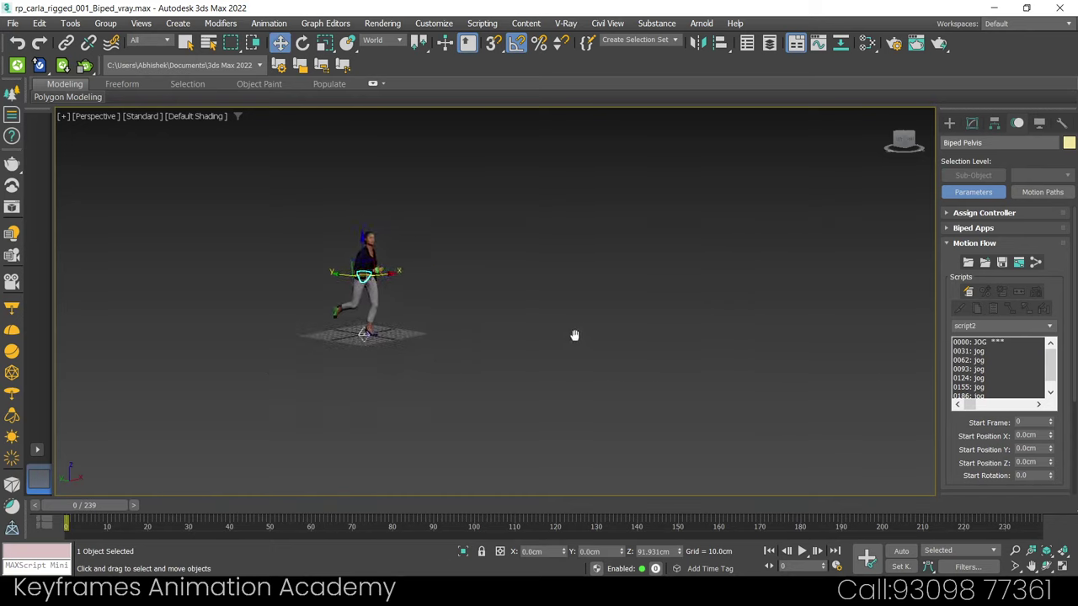
- Play the 239-frame animation, zooming and panning to follow the character jogging forward
click(802, 551)
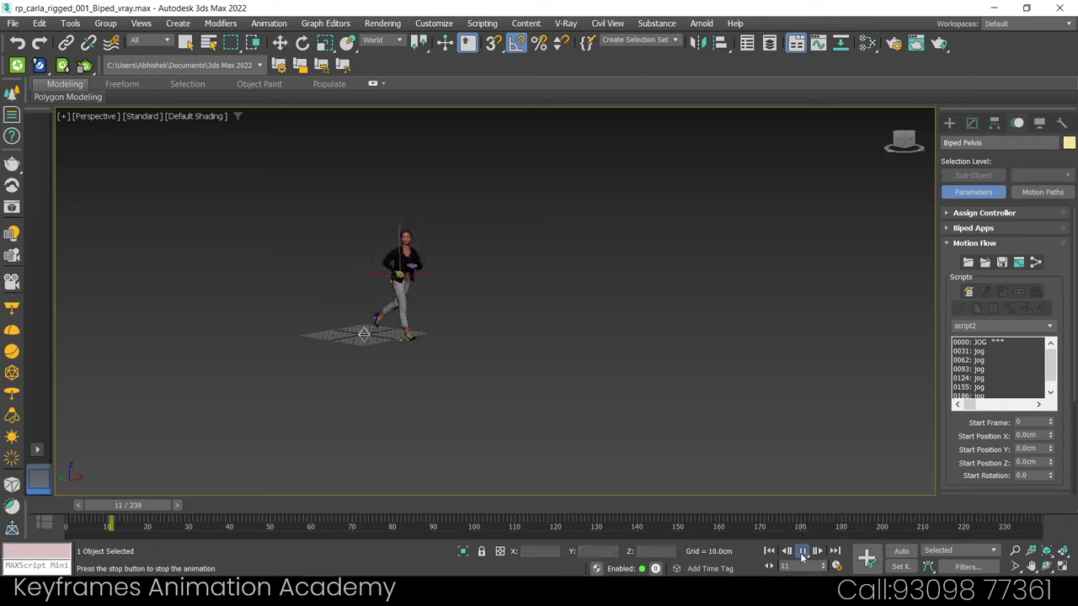
scroll(749, 426, down, 2)
scroll(768, 430, down, 1)
middle_drag(690, 418, 506, 380)
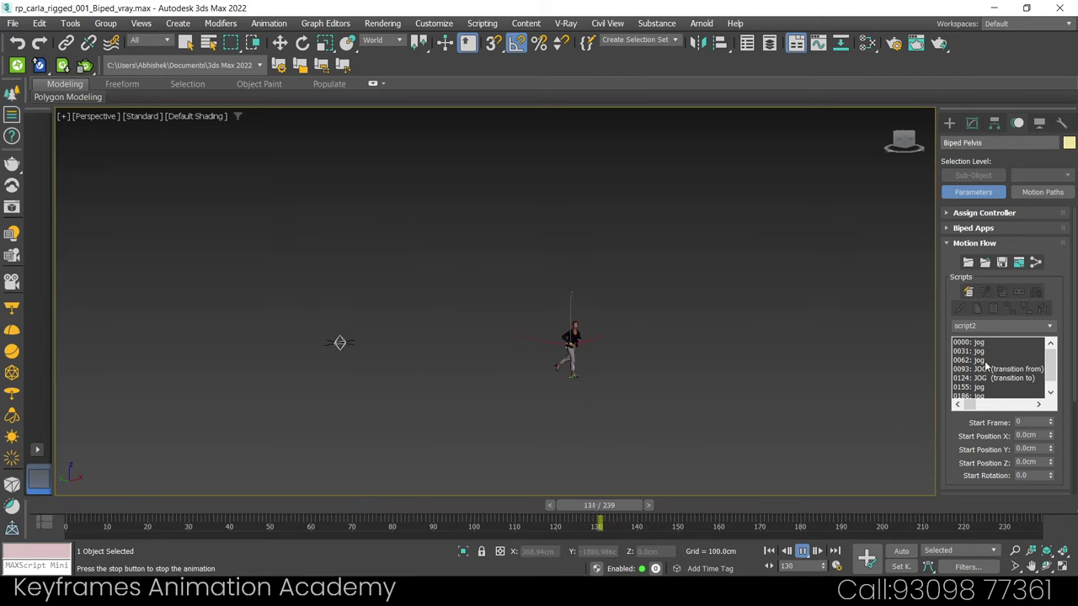
scroll(1004, 382, down, 1)
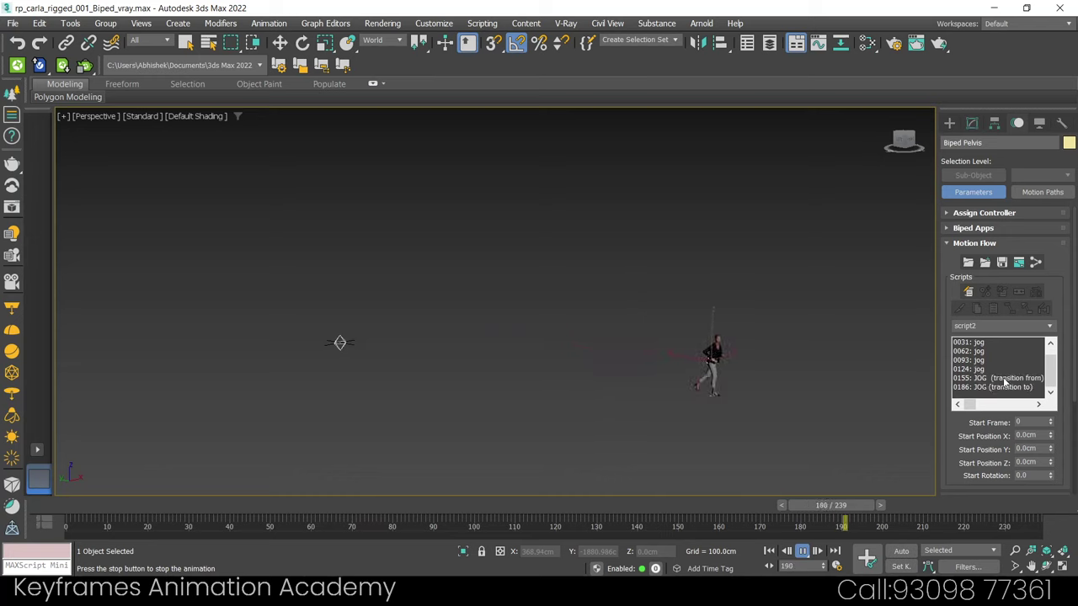